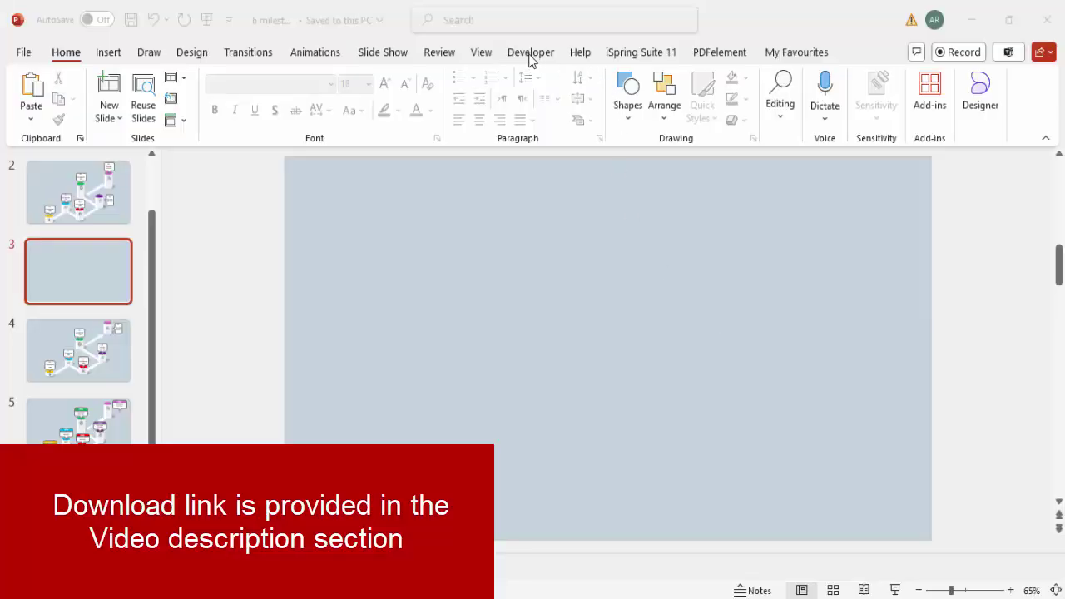
Turn on guides and draw a Freeform path stepping right, down, right, up, then right.
{"action": "left_click", "coordinate": [489, 55]}
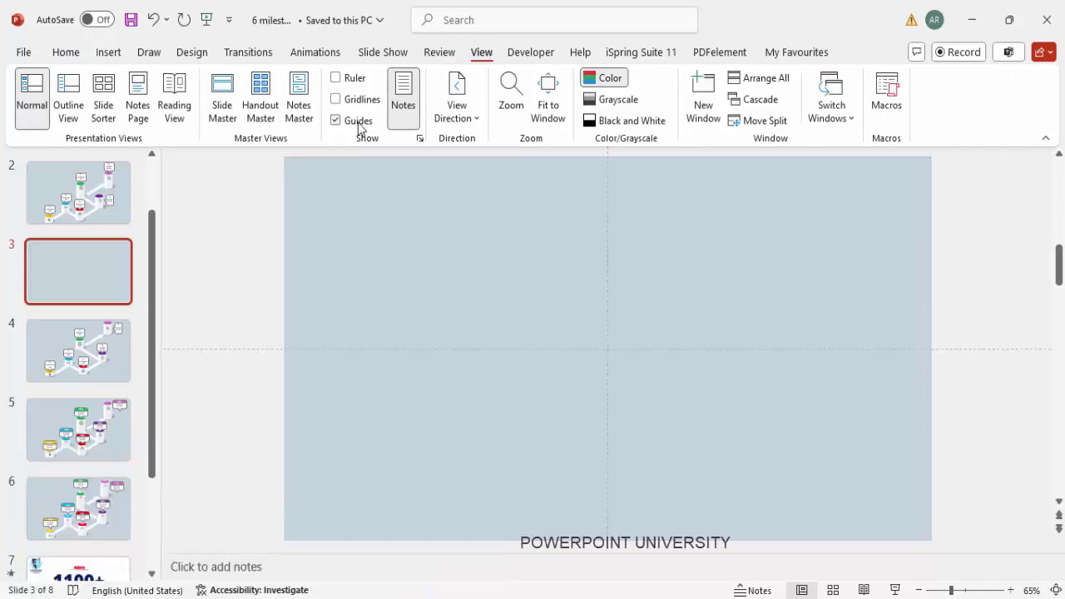
{"action": "left_click", "coordinate": [109, 54]}
{"action": "left_click", "coordinate": [347, 117]}
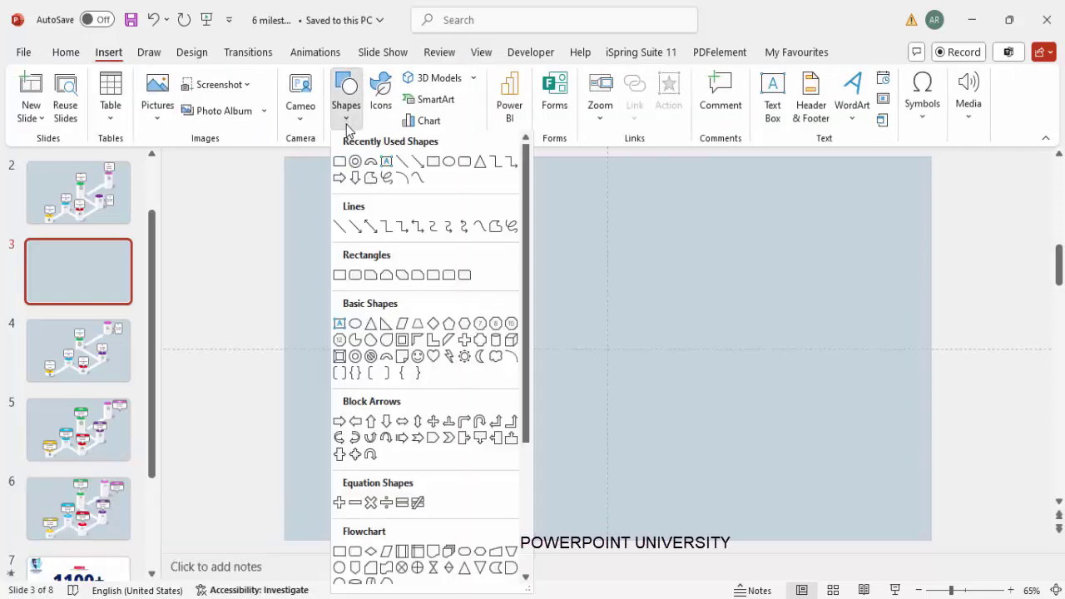
{"action": "left_click", "coordinate": [497, 231]}
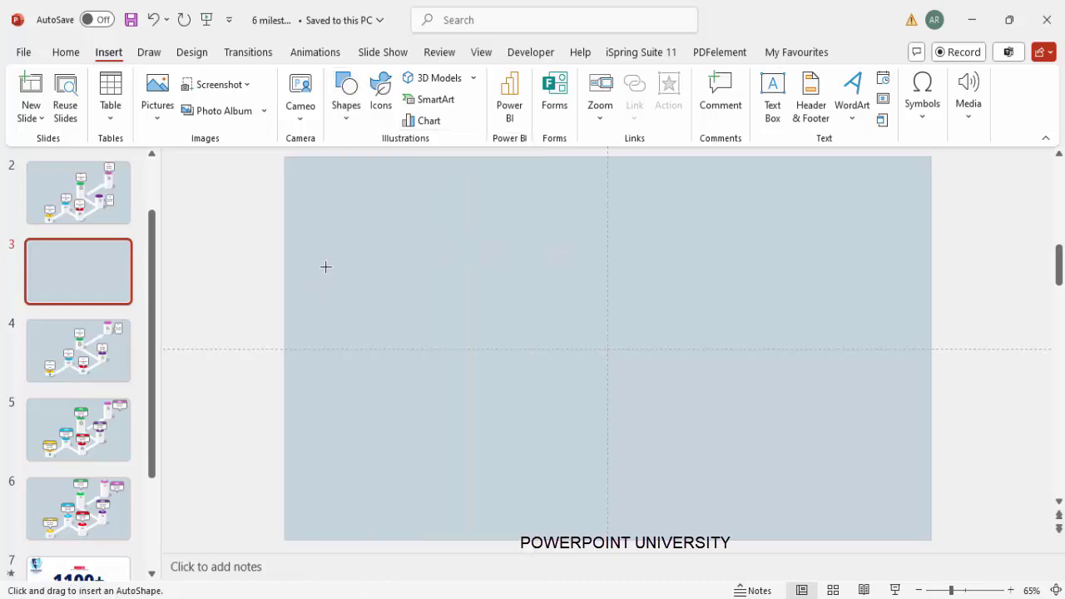
{"action": "left_click_drag", "start_coordinate": [320, 266], "coordinate": [489, 266]}
{"action": "left_click", "coordinate": [477, 266]}
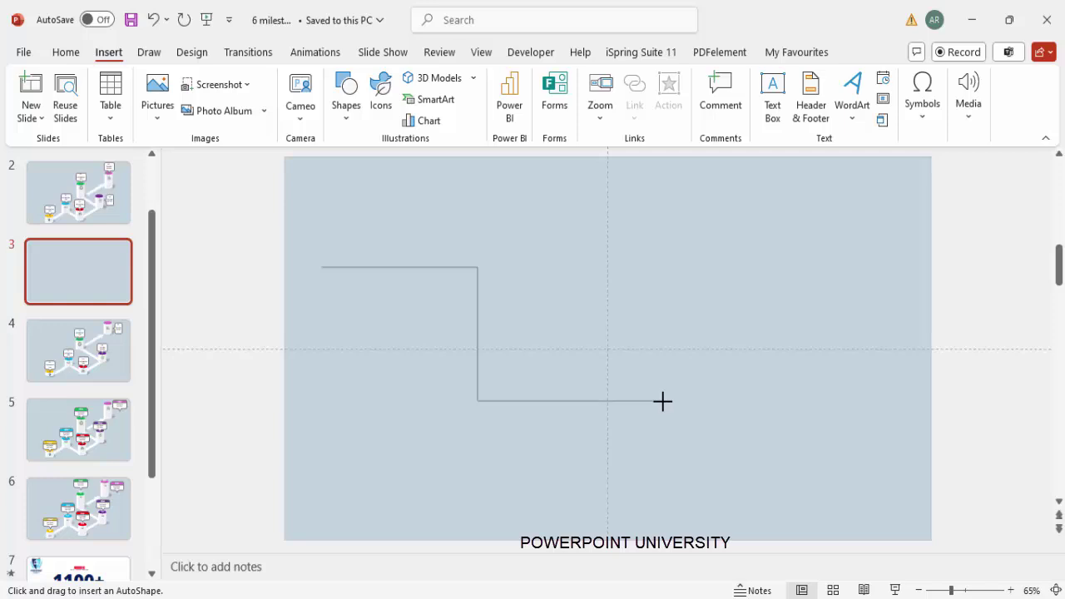
{"action": "left_click", "coordinate": [662, 401]}
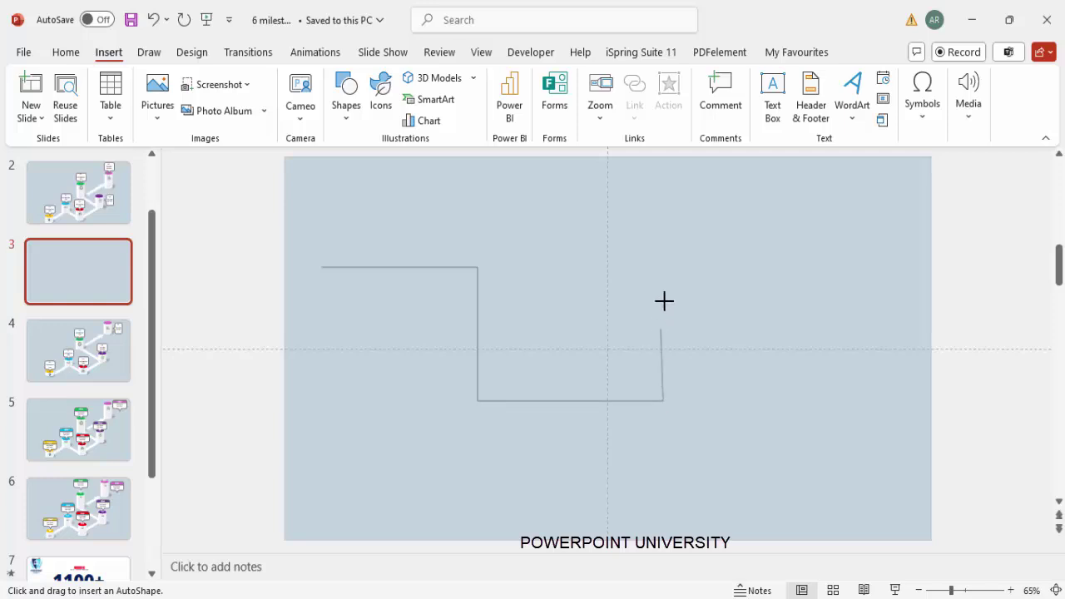
{"action": "left_click", "coordinate": [662, 221]}
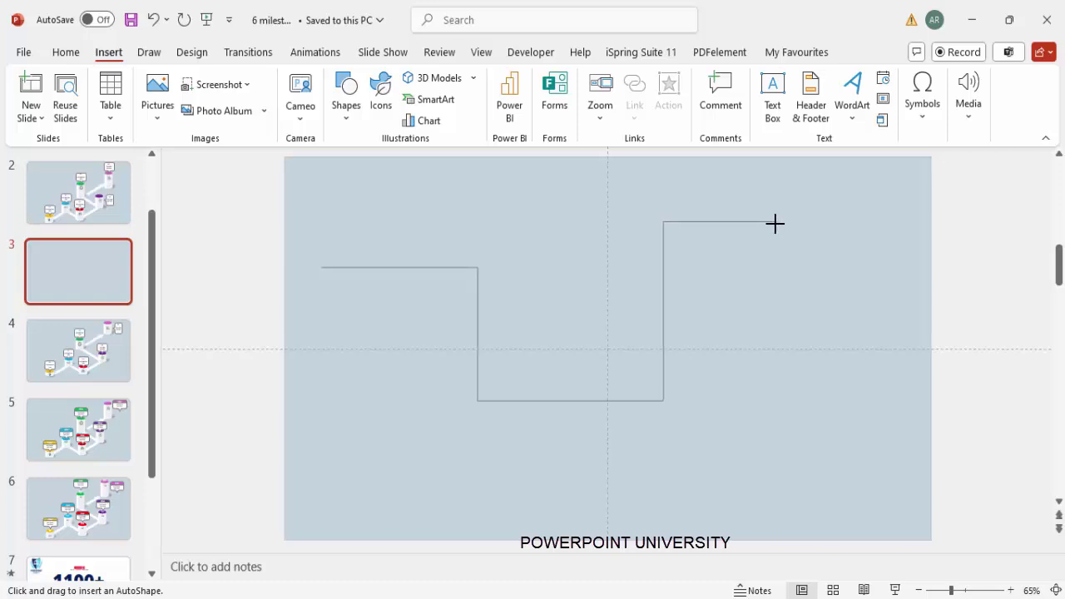
{"action": "double_click", "coordinate": [775, 222]}
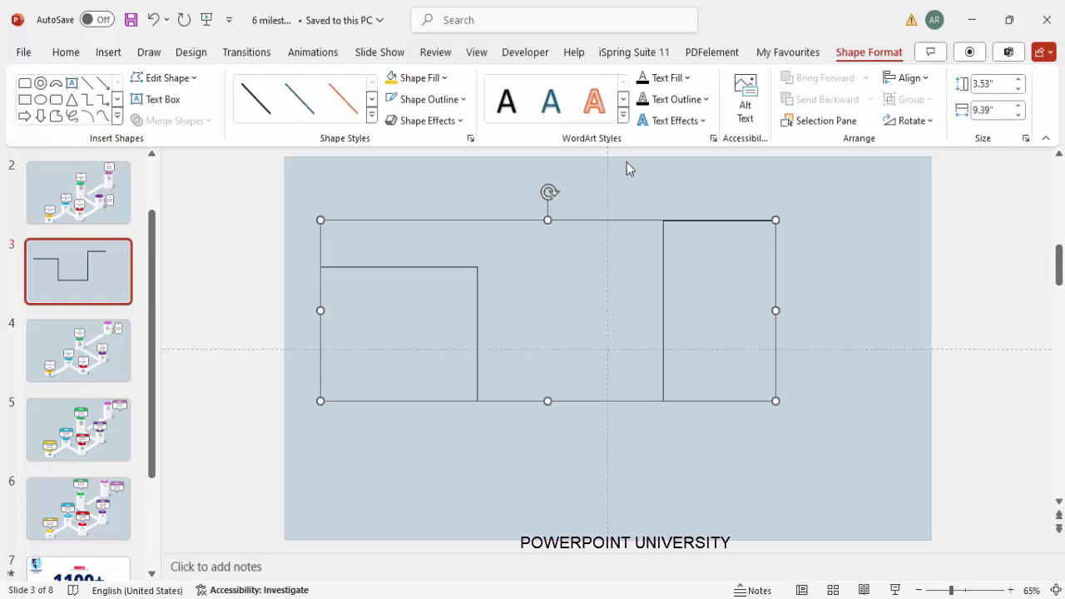
Make the zigzag line white, 30 pt wide, with an arrowhead at its end.
{"action": "left_click", "coordinate": [392, 99]}
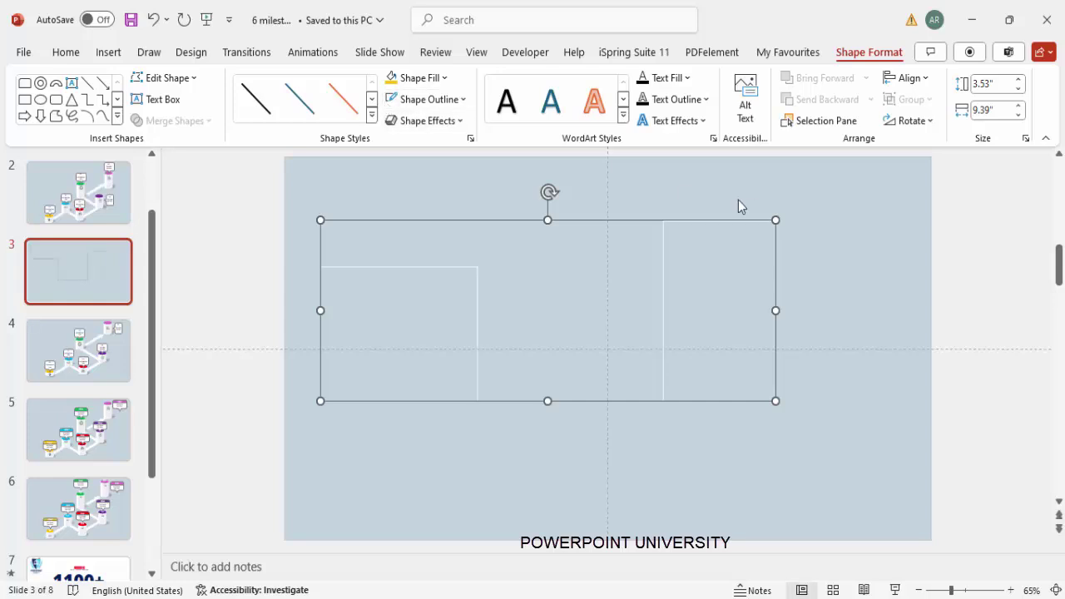
{"action": "right_click", "coordinate": [711, 223]}
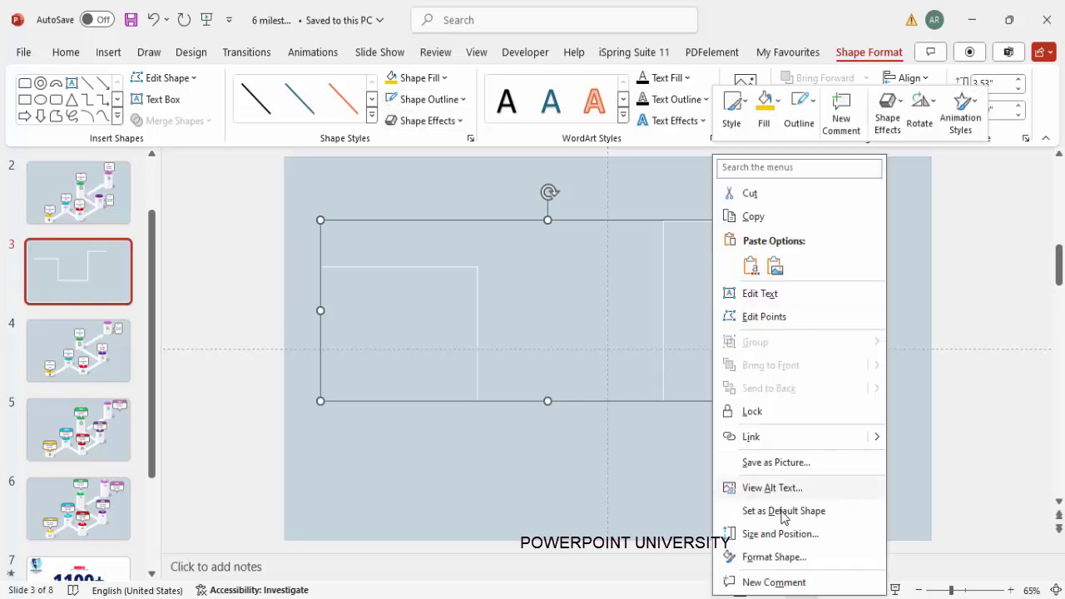
{"action": "left_click", "coordinate": [804, 557]}
{"action": "left_click", "coordinate": [876, 318]}
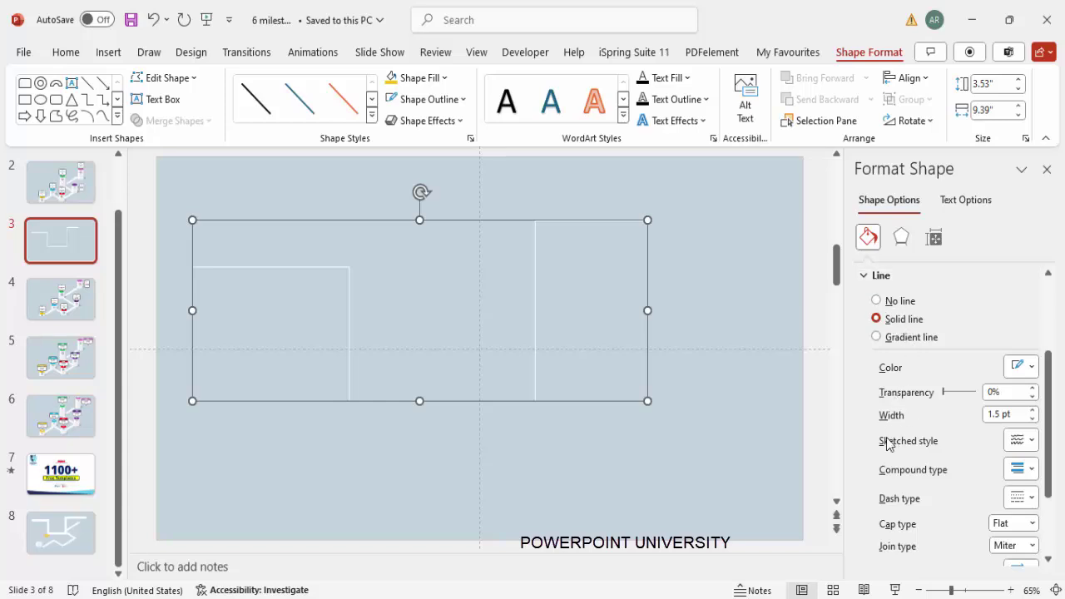
{"action": "left_click", "coordinate": [926, 417]}
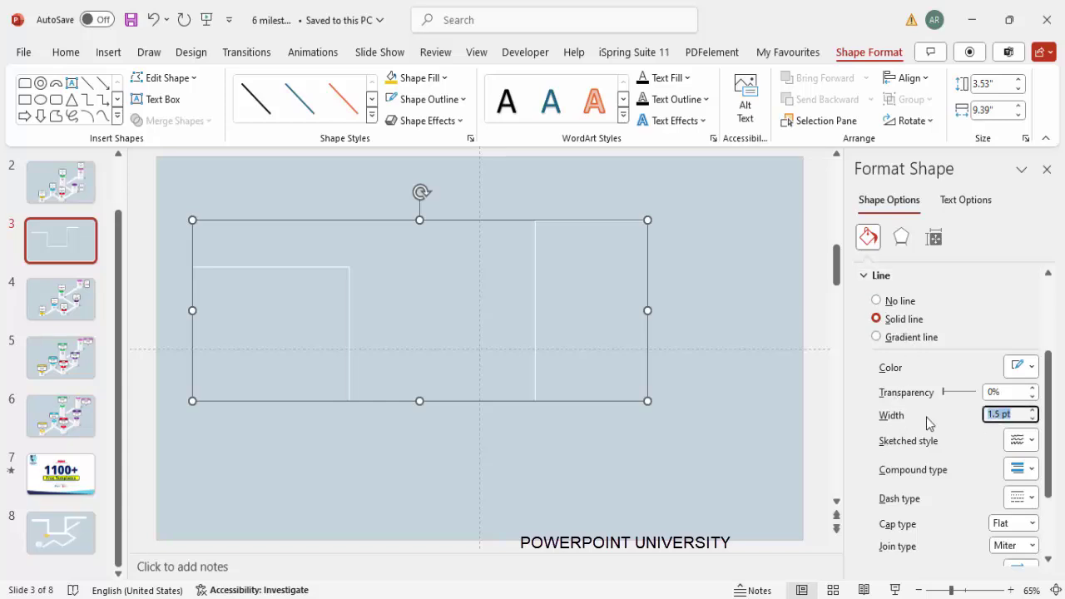
{"action": "type", "text": "30"}
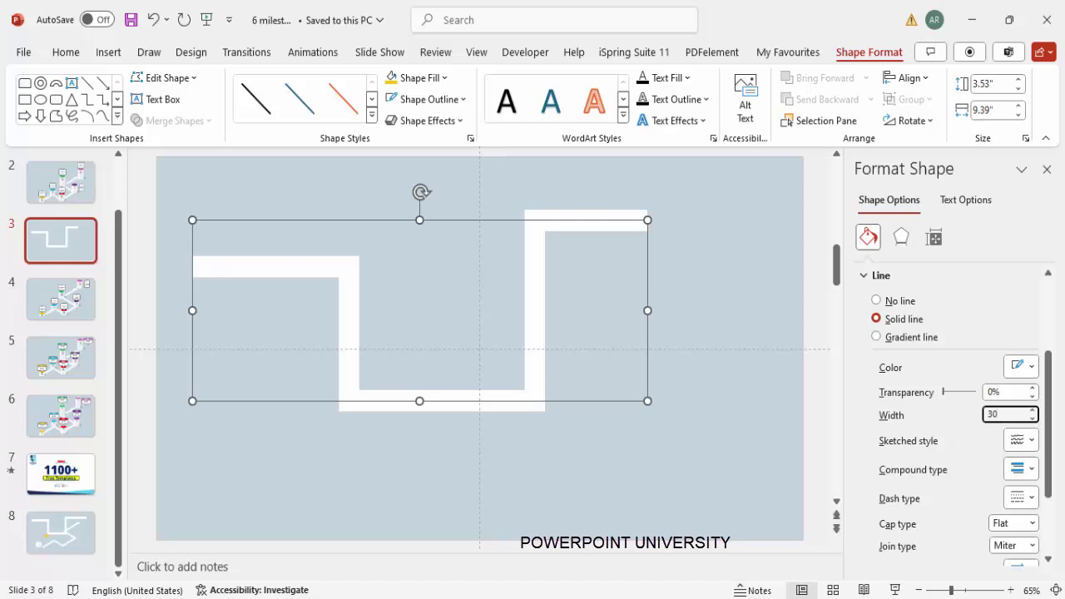
{"action": "scroll", "coordinate": [1059, 469], "scroll_direction": "down", "scroll_amount": 3}
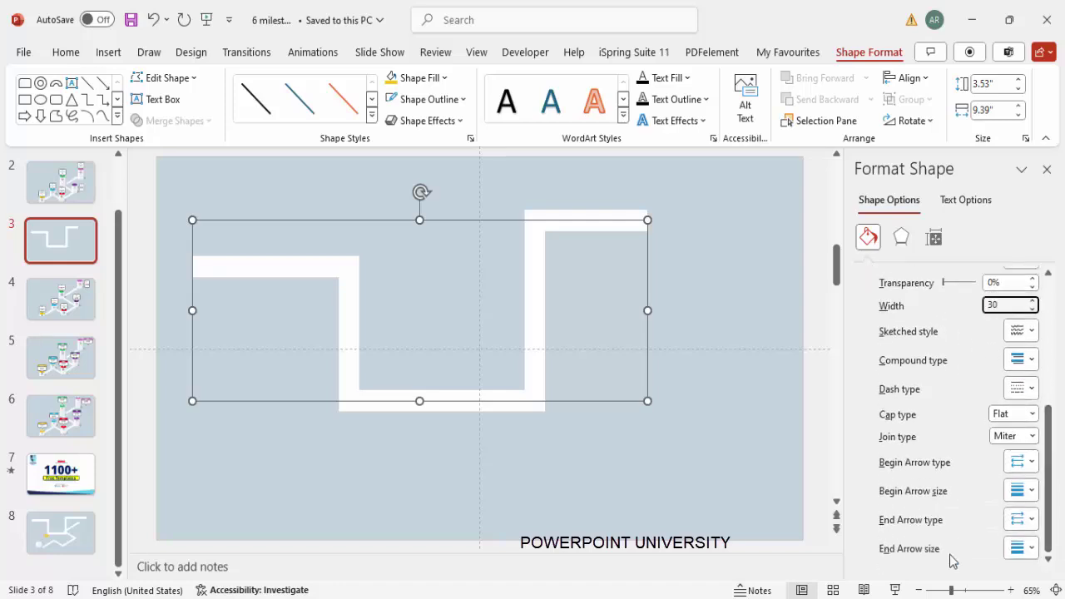
{"action": "left_click", "coordinate": [1022, 520]}
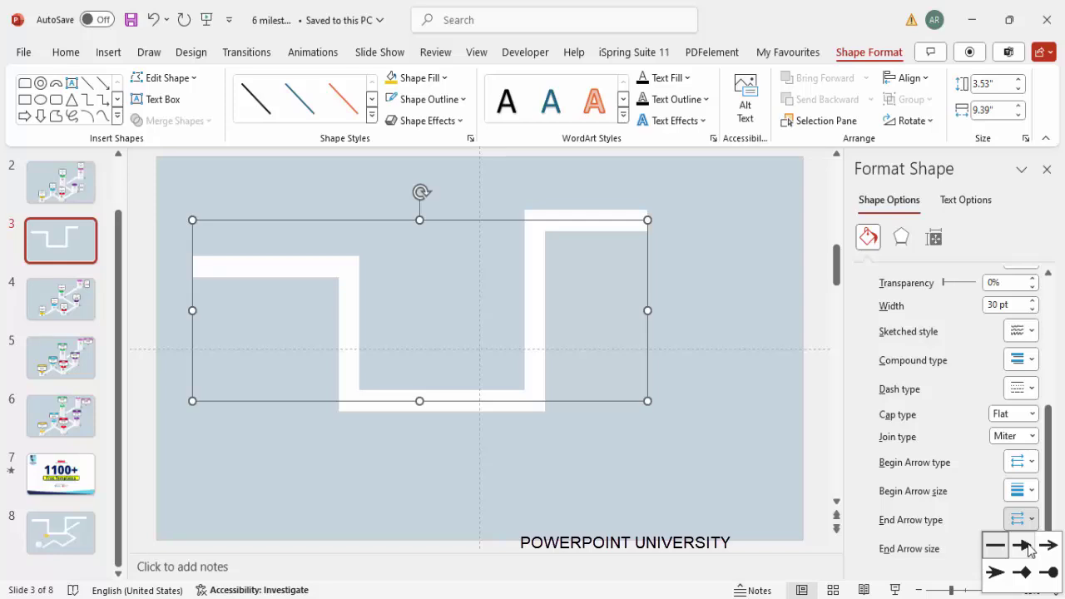
{"action": "left_click", "coordinate": [1024, 546]}
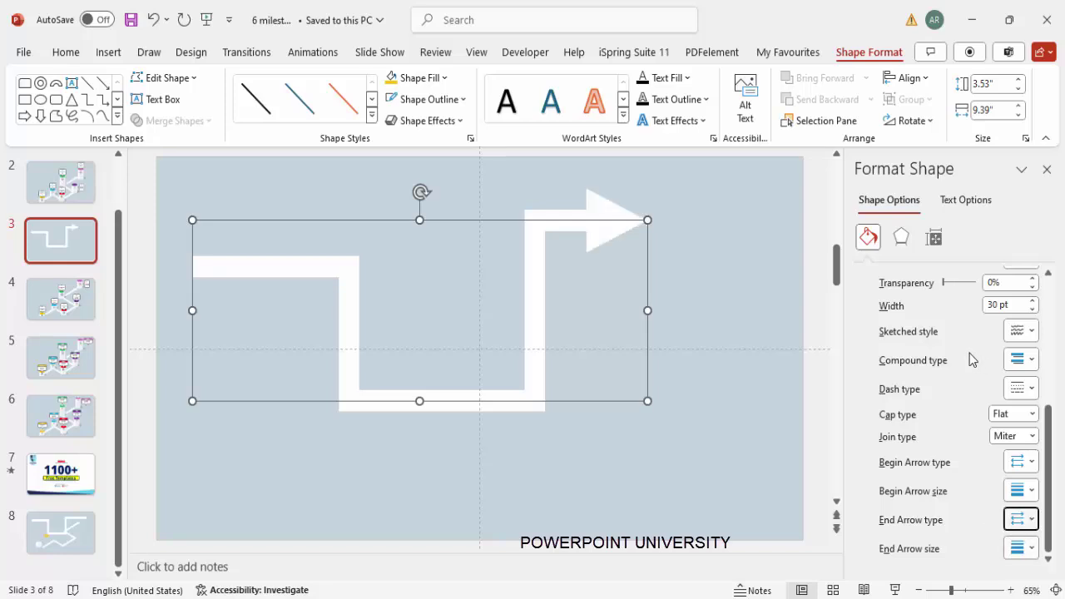
Apply the Isometric: Top Up 3-D rotation preset to the zigzag arrow.
{"action": "left_click", "coordinate": [903, 239]}
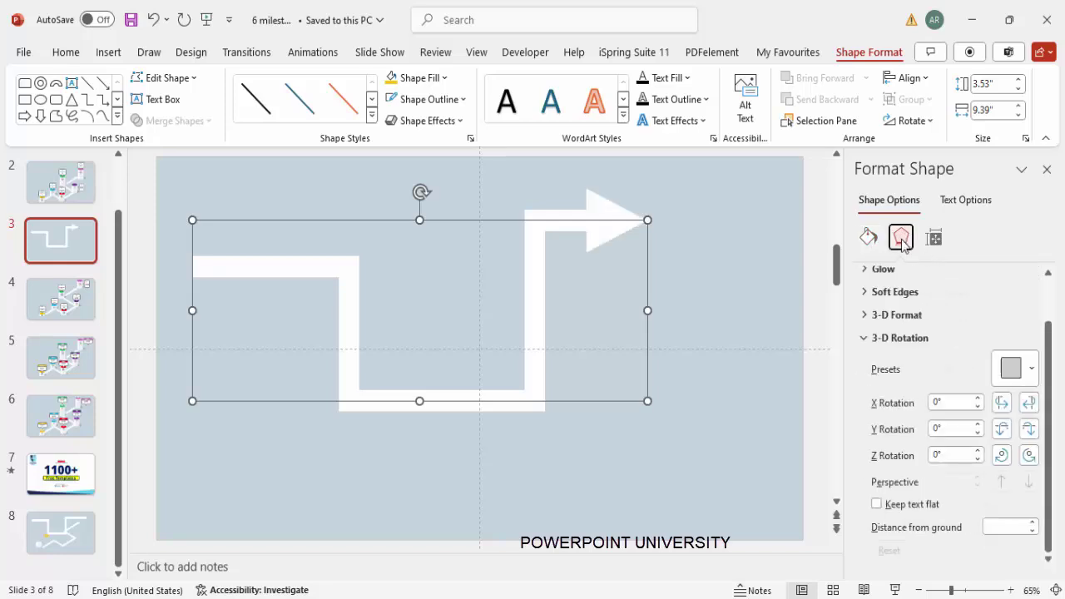
{"action": "left_click", "coordinate": [868, 343]}
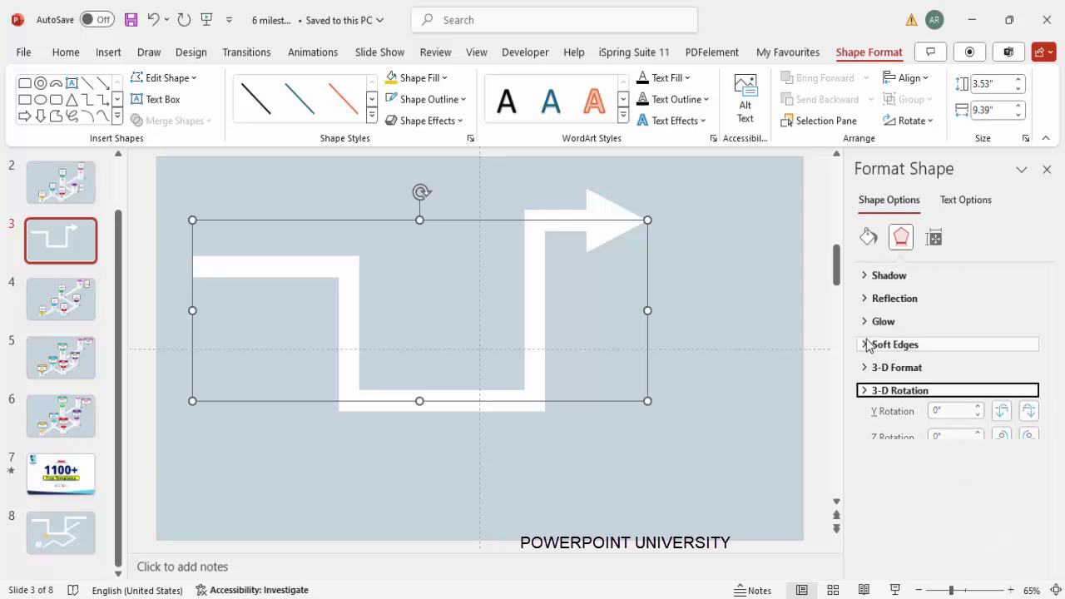
{"action": "left_click", "coordinate": [868, 391]}
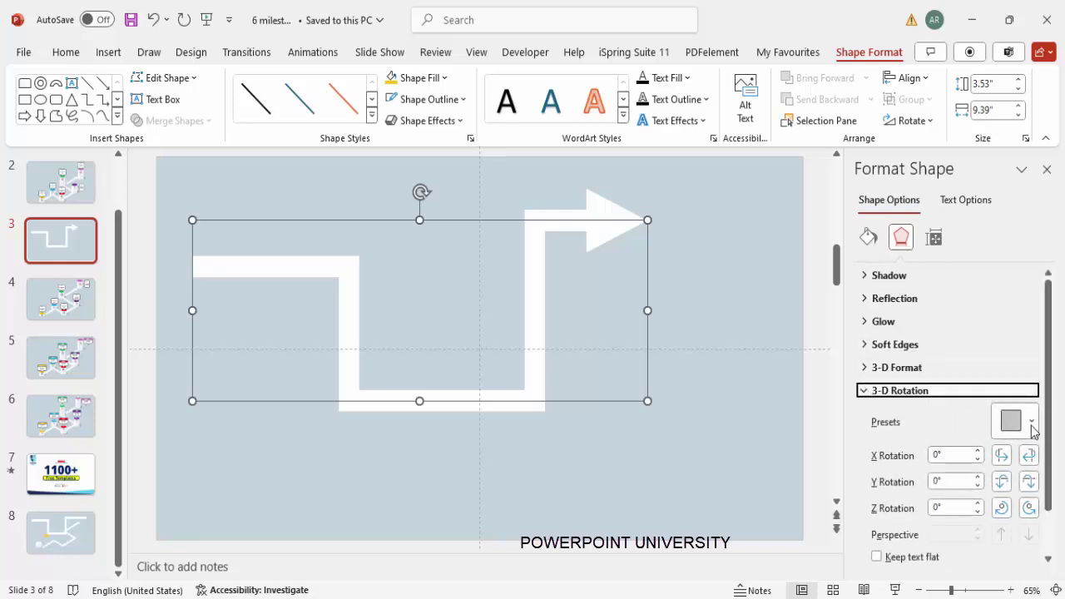
{"action": "left_click", "coordinate": [1017, 426]}
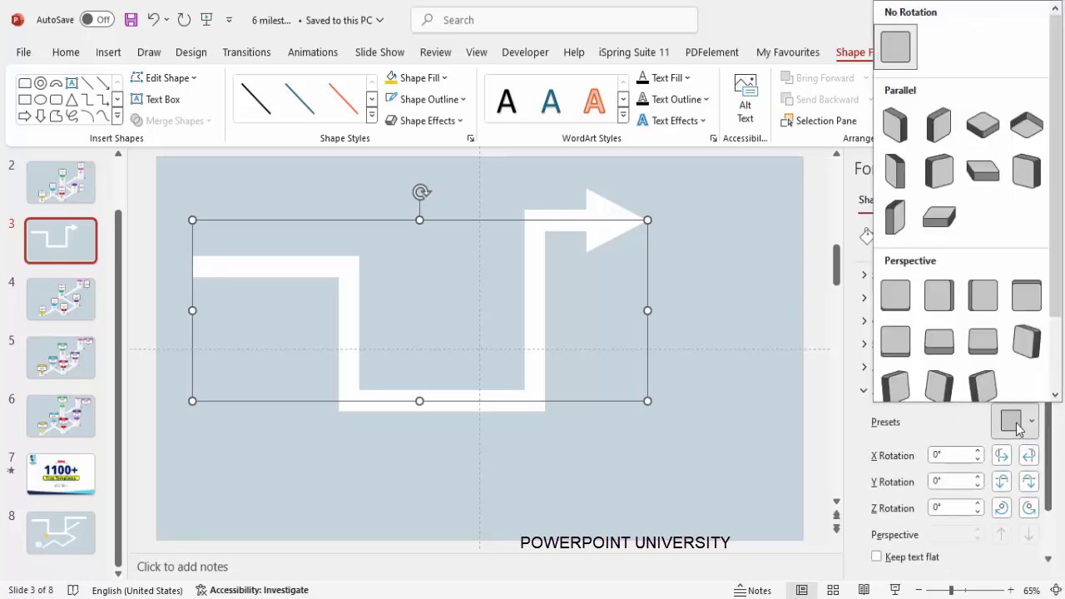
{"action": "left_click", "coordinate": [983, 125]}
Move the arrow lower and enlarge it to about 4.86" by 11.29".
{"action": "left_click_drag", "start_coordinate": [619, 225], "coordinate": [616, 319]}
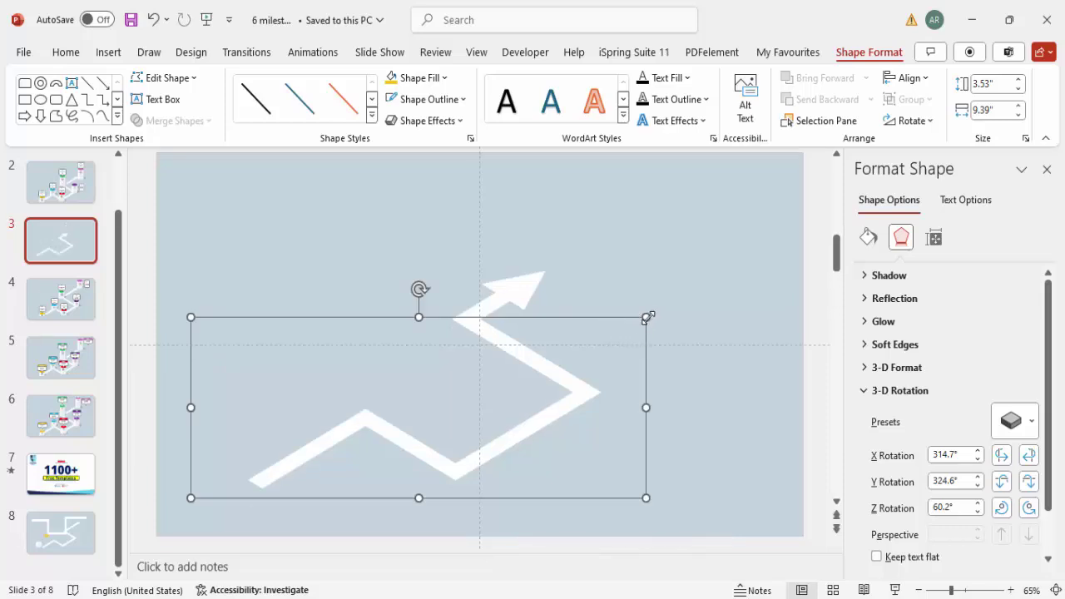
{"action": "left_click_drag", "start_coordinate": [647, 317], "coordinate": [690, 292]}
{"action": "left_click_drag", "start_coordinate": [452, 290], "coordinate": [452, 265]}
{"action": "left_click_drag", "start_coordinate": [718, 262], "coordinate": [738, 250]}
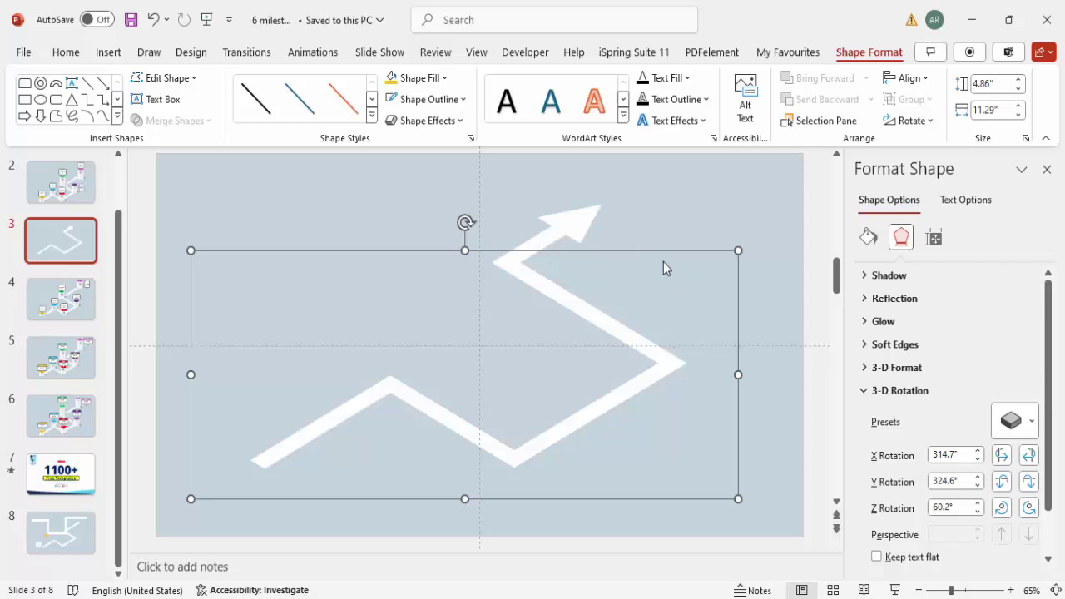
Edit the path's points to extend its final segment further right.
{"action": "right_click", "coordinate": [588, 253]}
{"action": "left_click", "coordinate": [668, 318]}
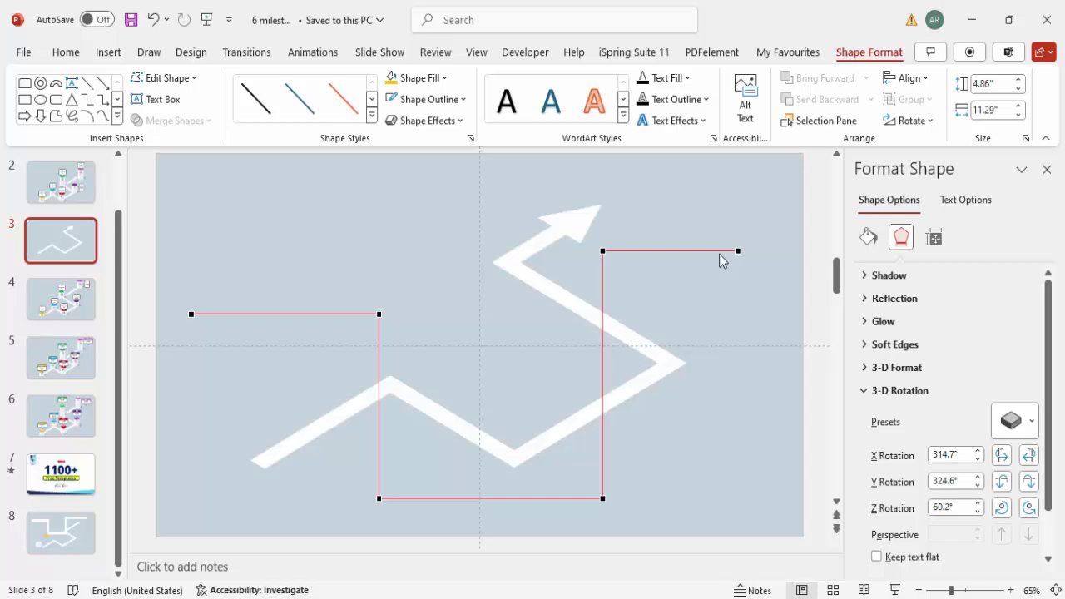
{"action": "left_click_drag", "start_coordinate": [737, 250], "coordinate": [795, 247]}
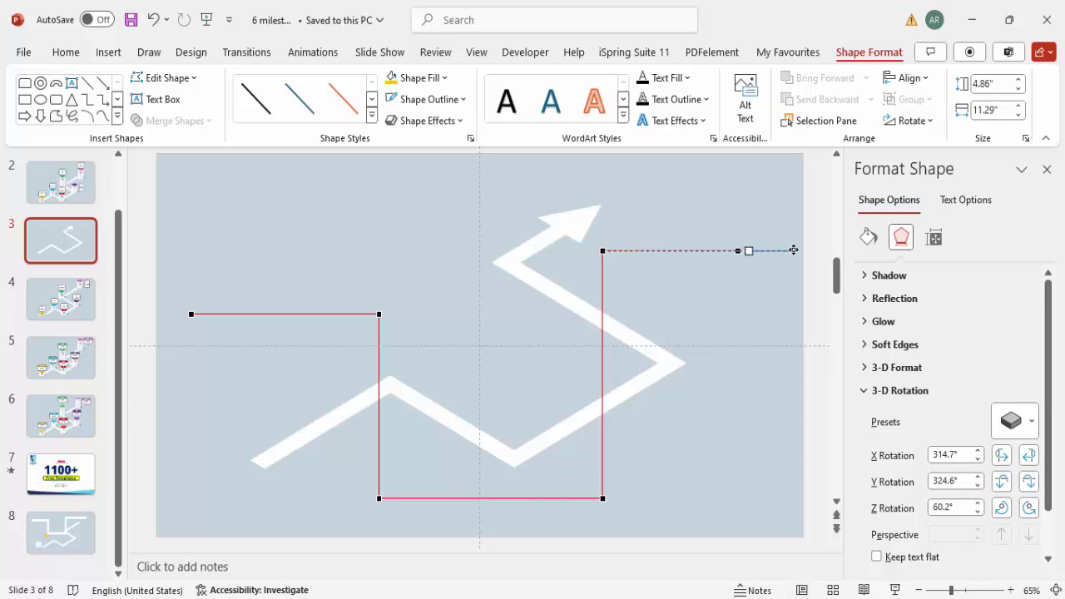
{"action": "left_click", "coordinate": [654, 358]}
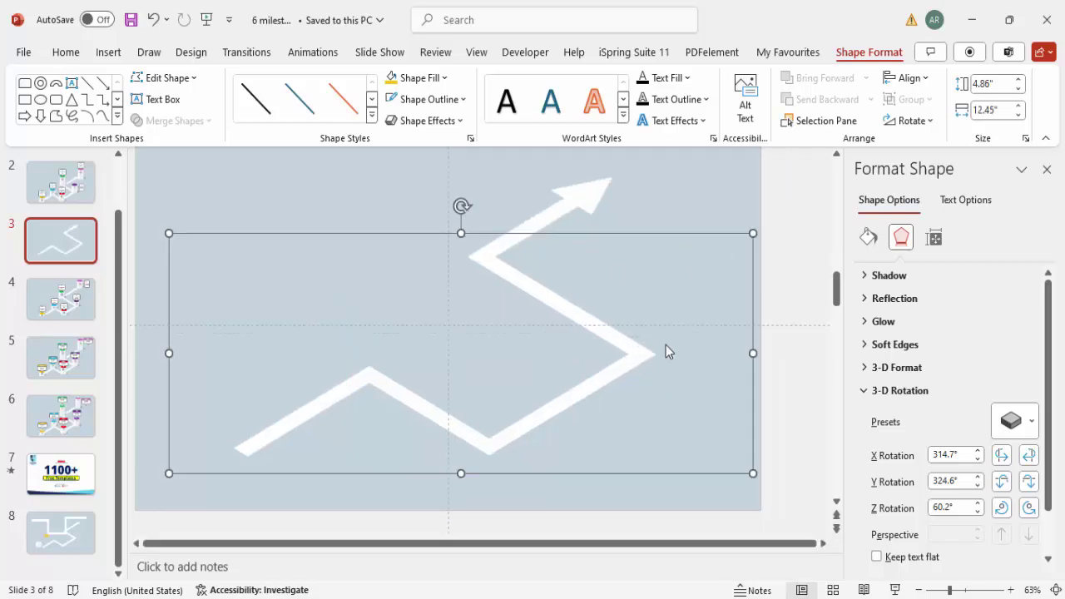
Reposition and slightly shrink the arrow to 4.39" by 11.27", centred on the slide.
{"action": "left_click_drag", "start_coordinate": [552, 236], "coordinate": [516, 247]}
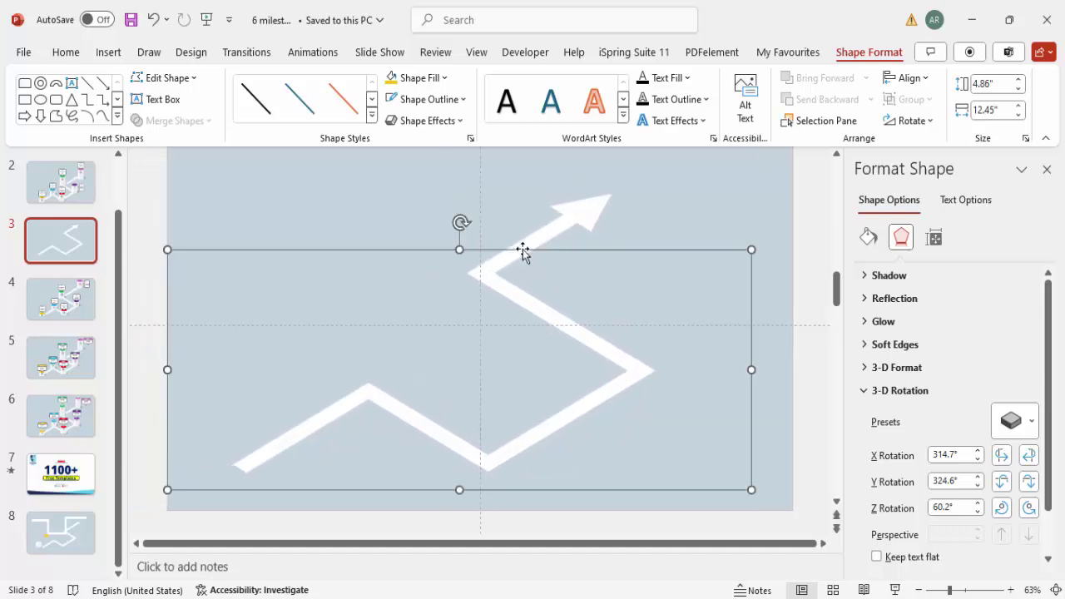
{"action": "left_click_drag", "start_coordinate": [752, 248], "coordinate": [700, 287]}
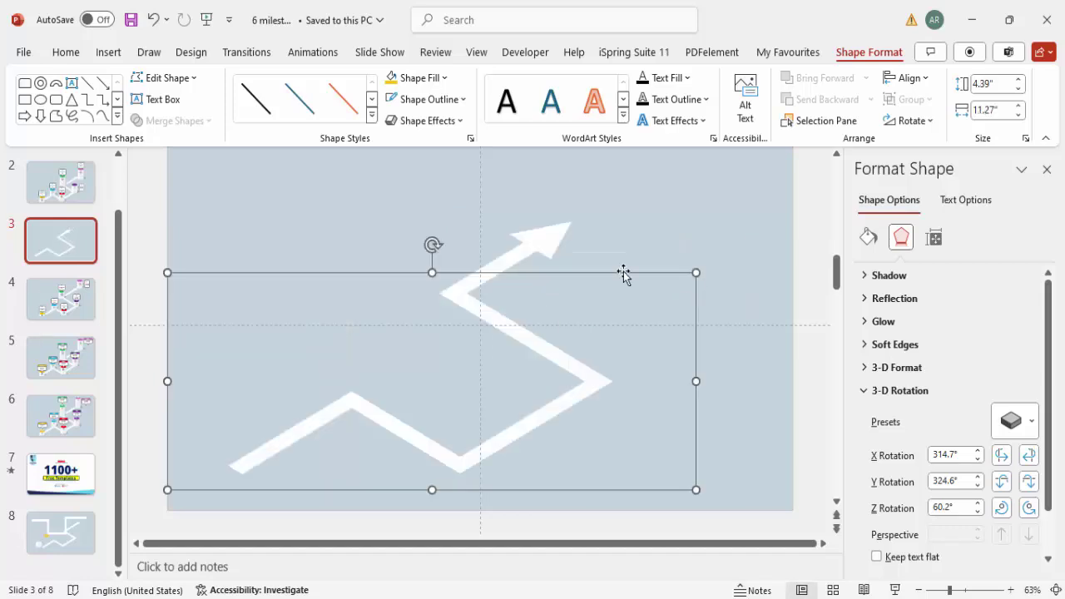
{"action": "left_click_drag", "start_coordinate": [623, 278], "coordinate": [645, 266]}
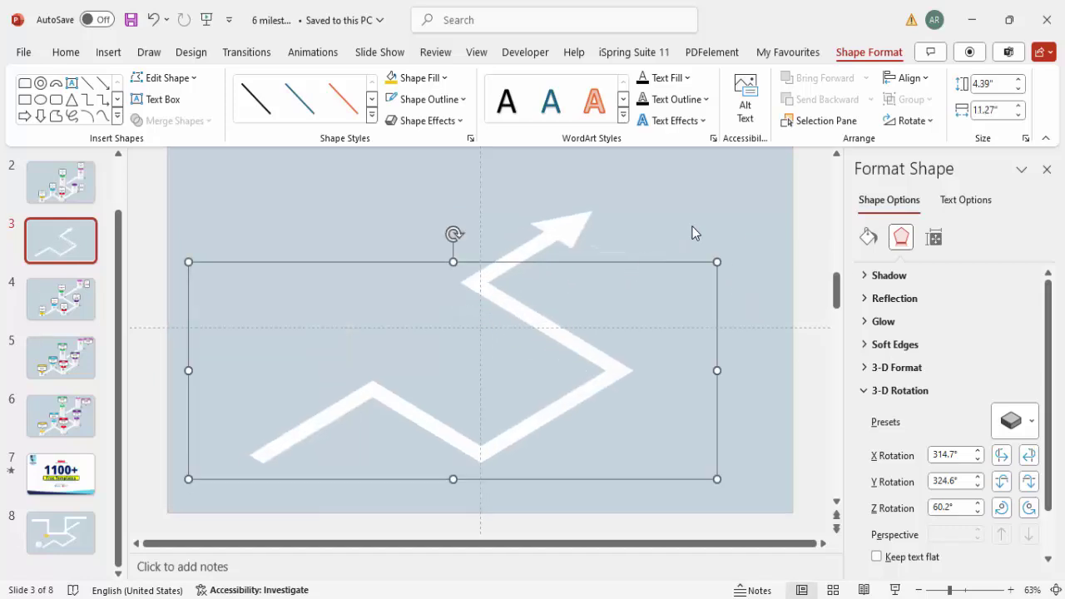
{"action": "left_click", "coordinate": [743, 291]}
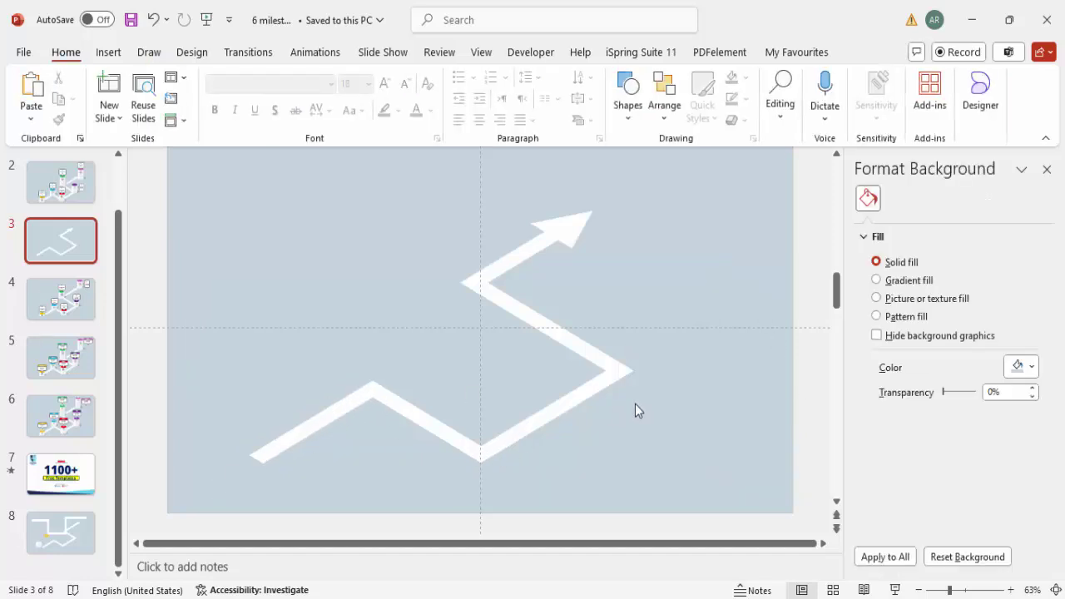
Insert a 1" circle at the upper left of the slide.
{"action": "left_click", "coordinate": [111, 53]}
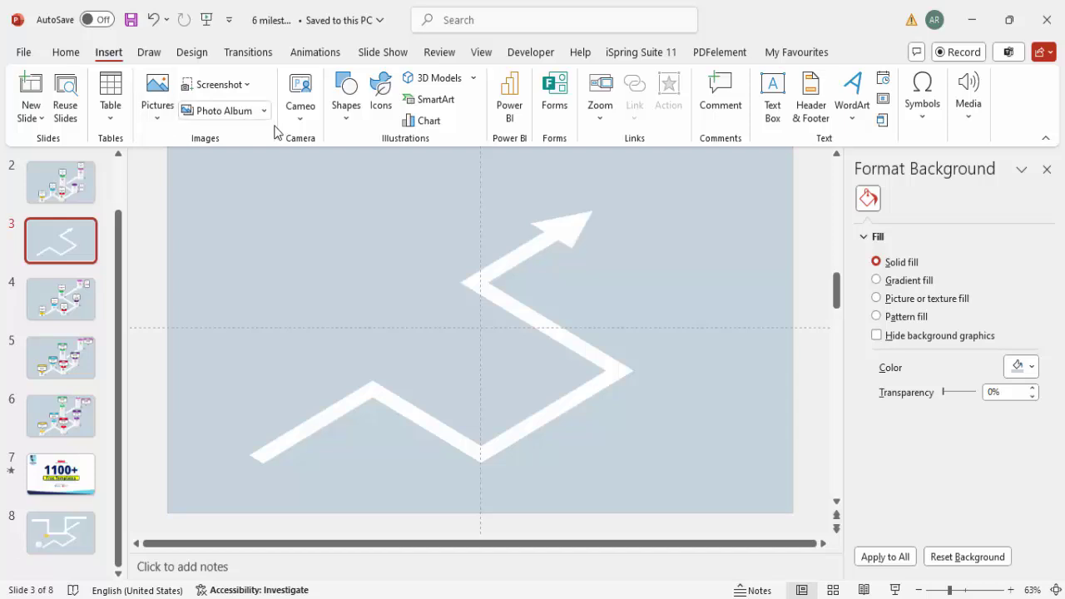
{"action": "left_click", "coordinate": [346, 98]}
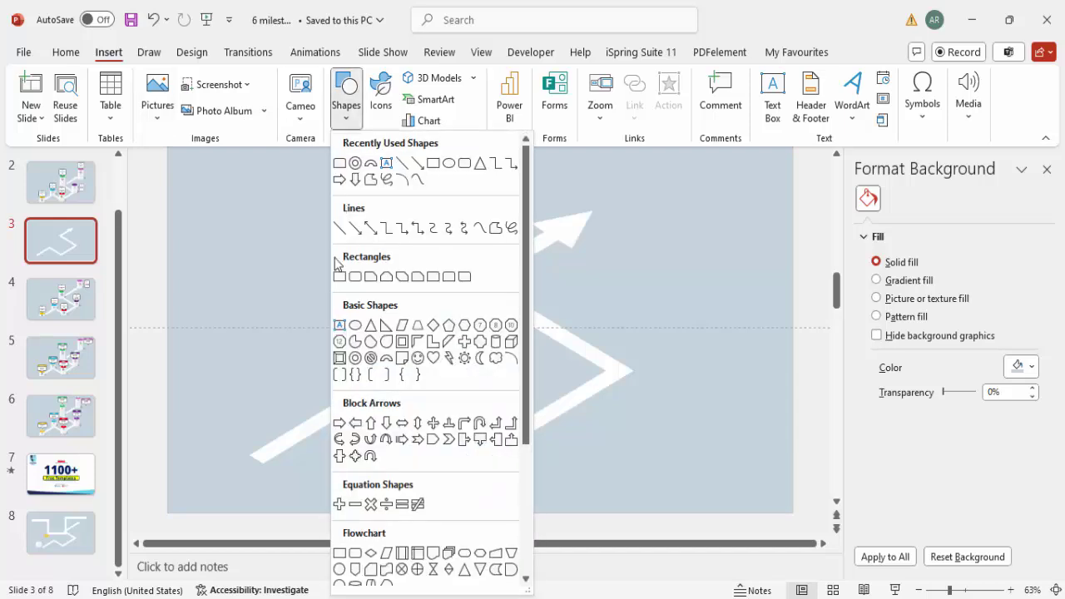
{"action": "left_click", "coordinate": [357, 325]}
{"action": "left_click", "coordinate": [313, 272]}
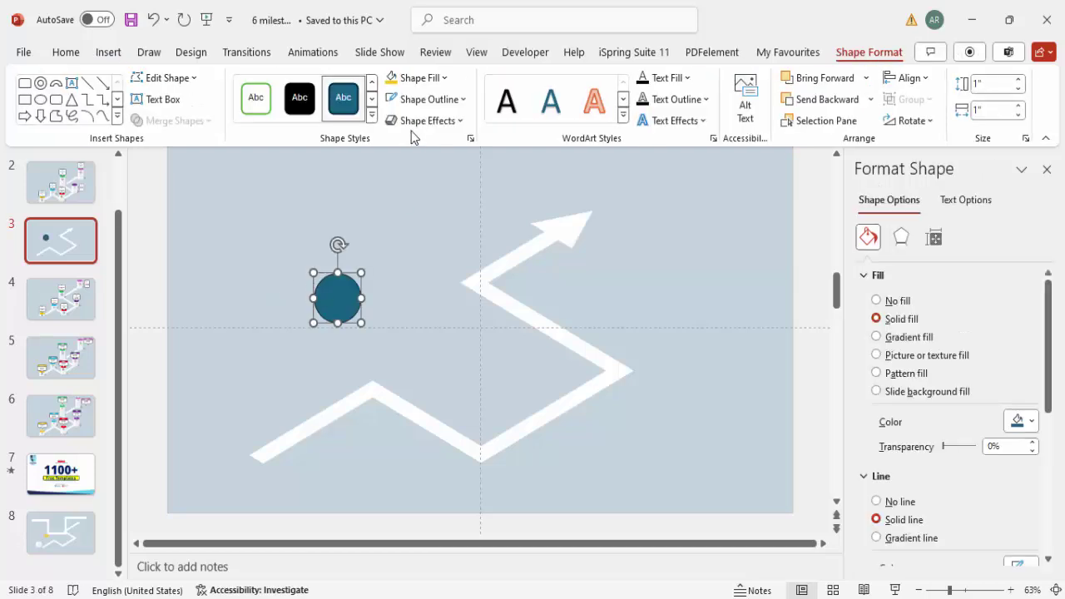
Remove the circle's outline and give it a white-grey 90° linear gradient fill.
{"action": "left_click", "coordinate": [450, 100]}
{"action": "left_click", "coordinate": [449, 368]}
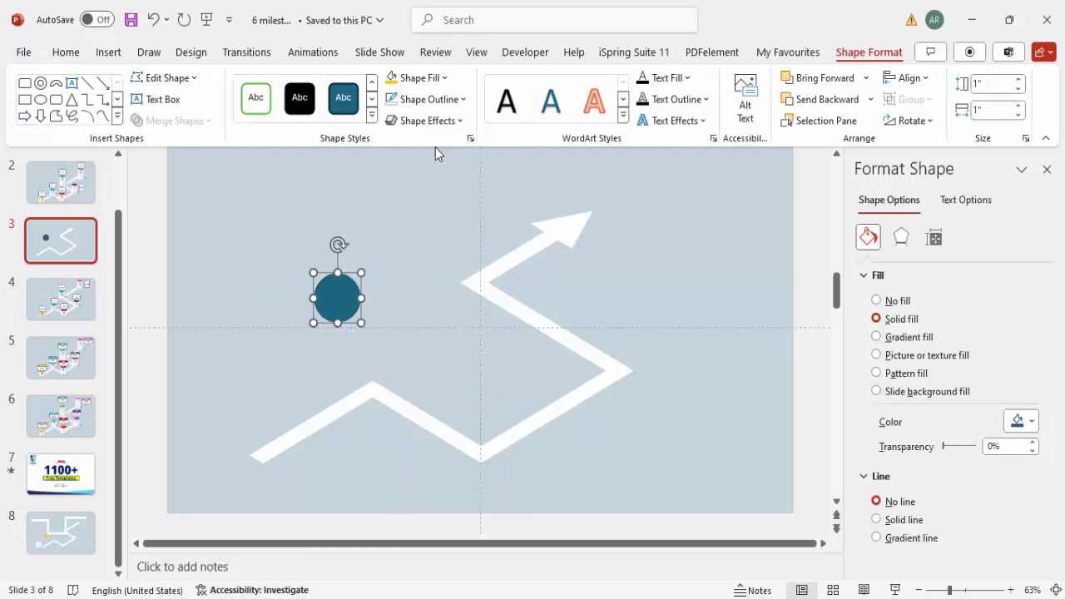
{"action": "left_click", "coordinate": [412, 78]}
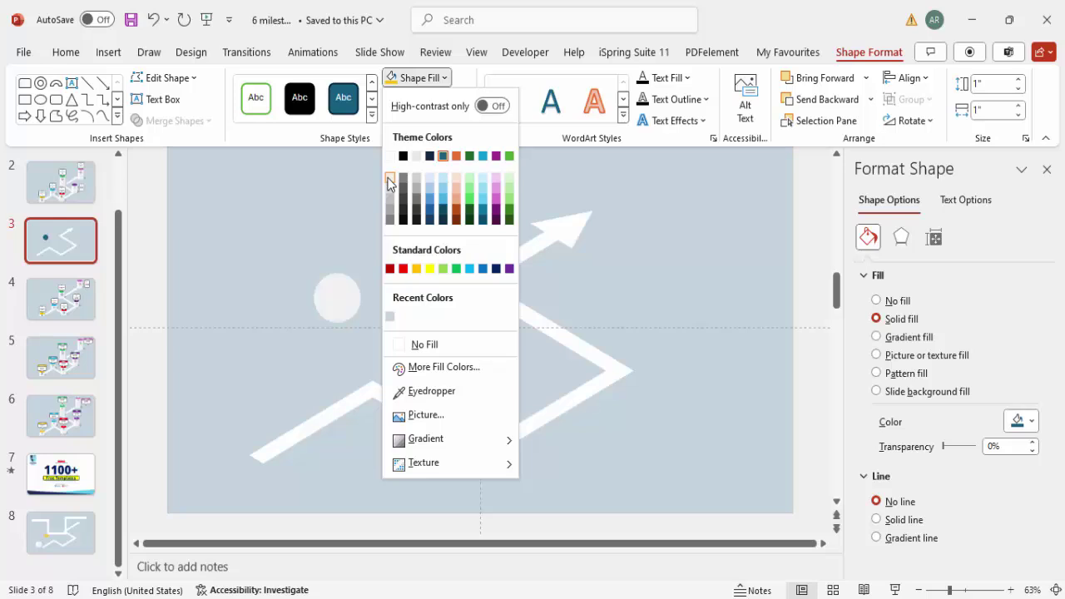
{"action": "left_click", "coordinate": [916, 337]}
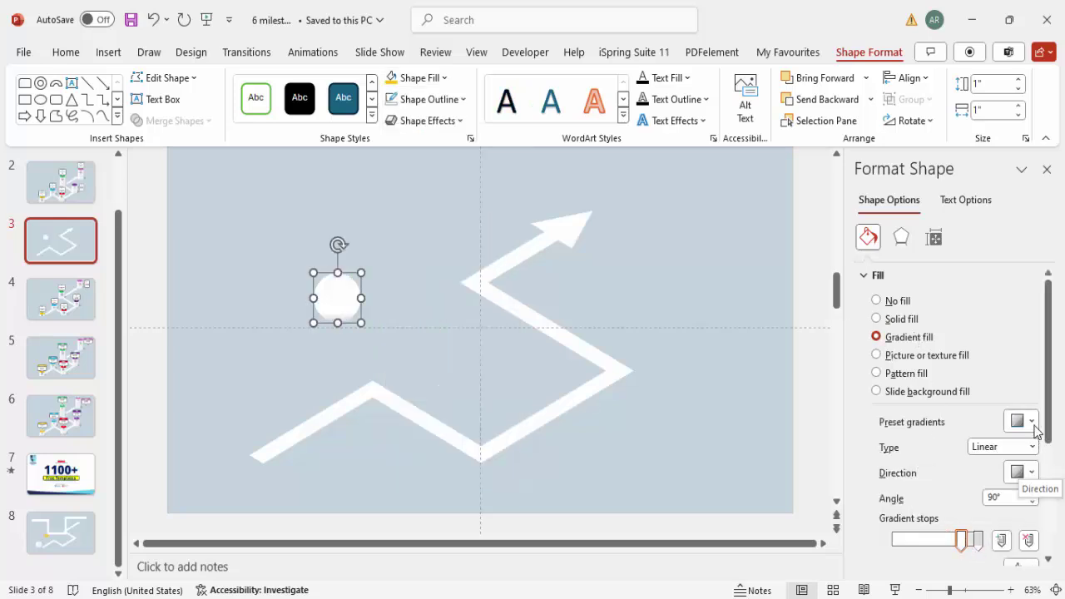
{"action": "scroll", "coordinate": [998, 454], "scroll_direction": "down", "scroll_amount": 2}
{"action": "mouse_move", "coordinate": [965, 463]}
{"action": "left_mouse_down"}
{"action": "mouse_move", "coordinate": [919, 459]}
{"action": "mouse_move", "coordinate": [946, 459]}
{"action": "left_mouse_up"}
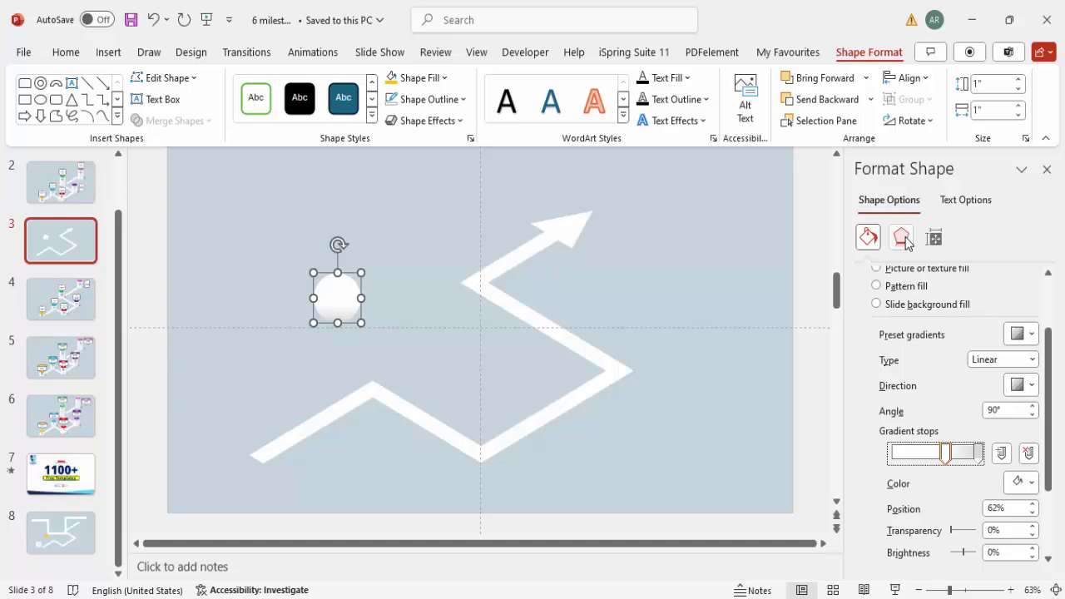
{"action": "left_click", "coordinate": [900, 237]}
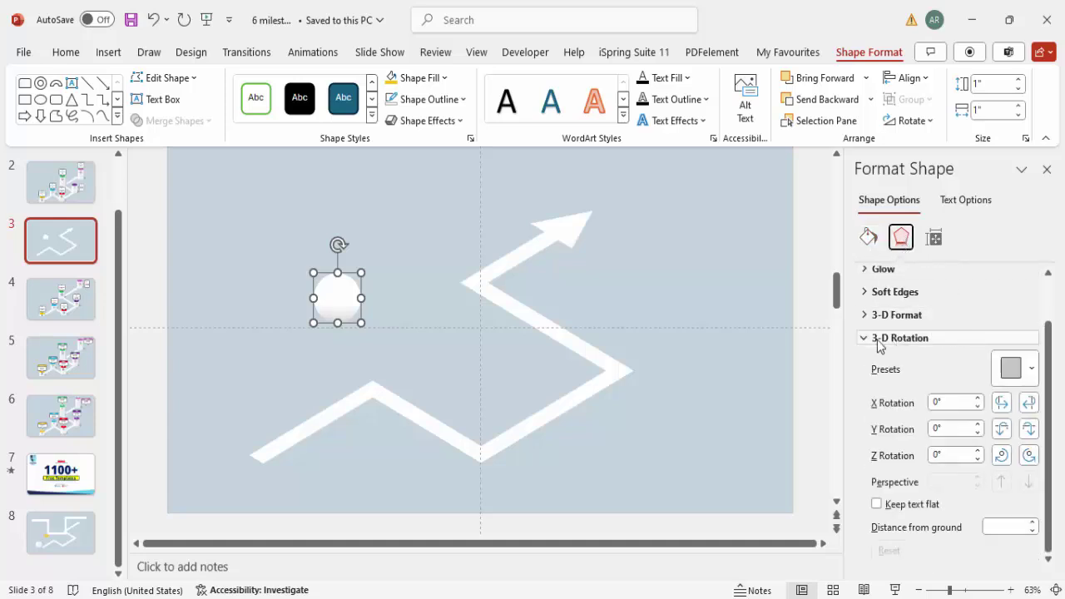
Tilt the circle with a Parallel rotation preset and give it 50 pt depth.
{"action": "left_click", "coordinate": [1021, 366]}
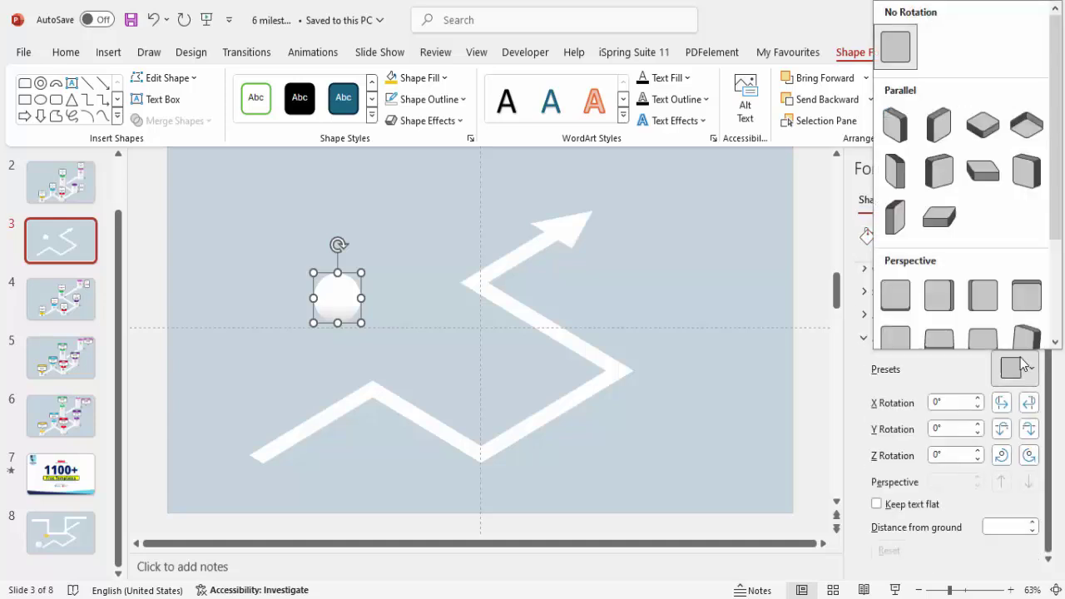
{"action": "left_click", "coordinate": [979, 177]}
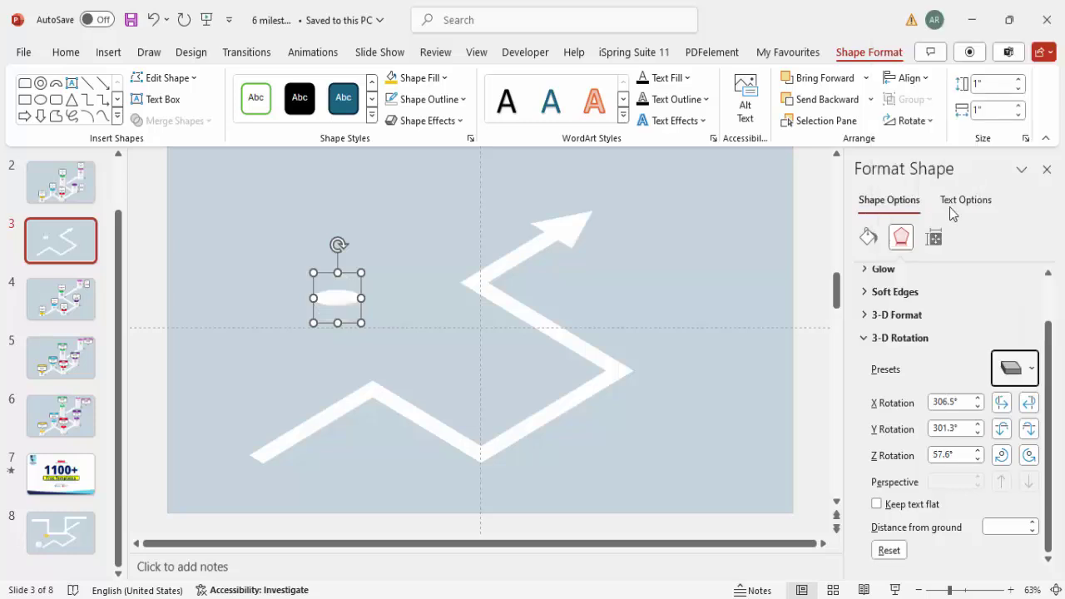
{"action": "left_click", "coordinate": [915, 317]}
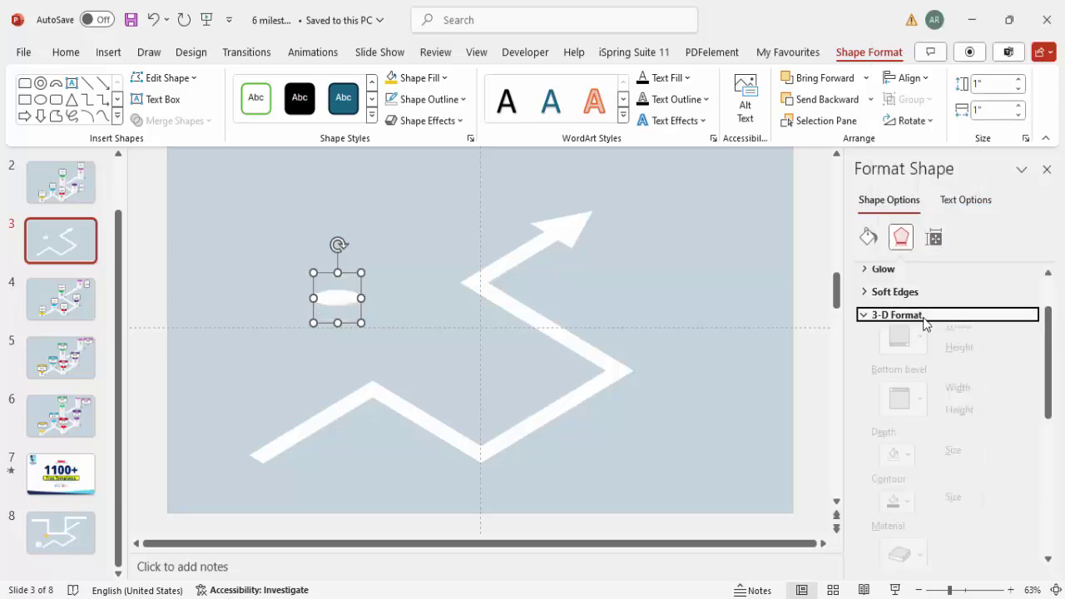
{"action": "left_click", "coordinate": [1017, 480]}
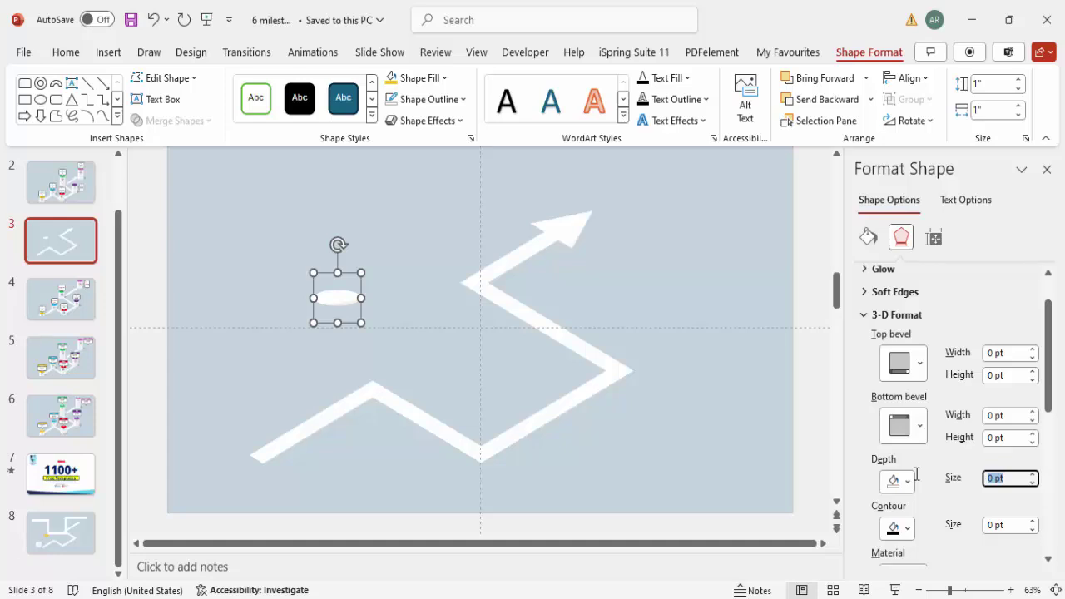
{"action": "type", "text": "50"}
{"action": "left_click_drag", "start_coordinate": [1054, 392], "coordinate": [1054, 454]}
Try material and lighting presets, ending on a special-effect material and first special lighting.
{"action": "left_click", "coordinate": [905, 481]}
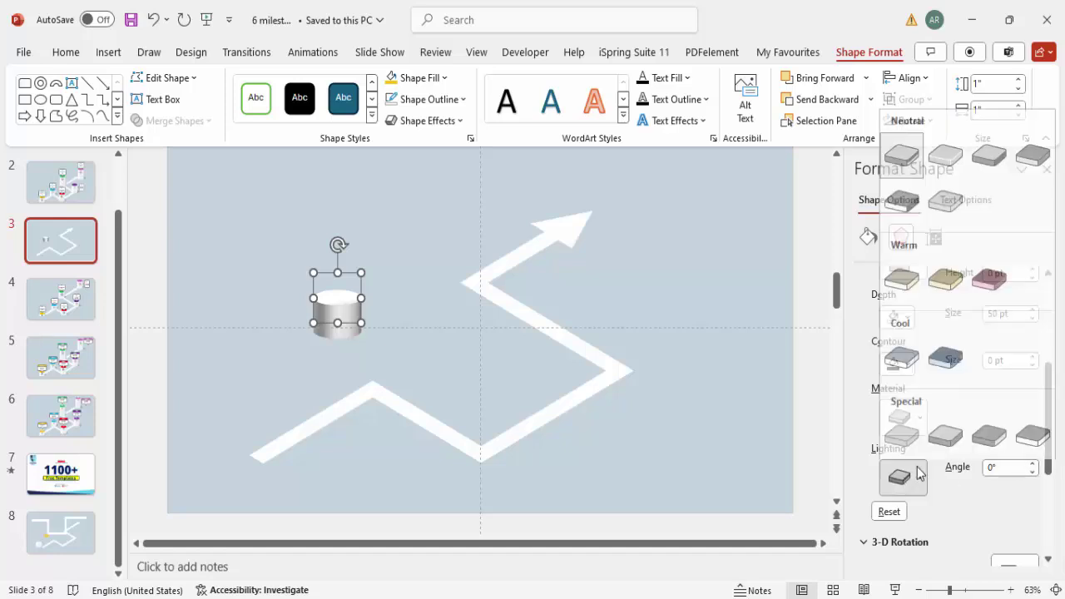
{"action": "left_click", "coordinate": [1030, 434]}
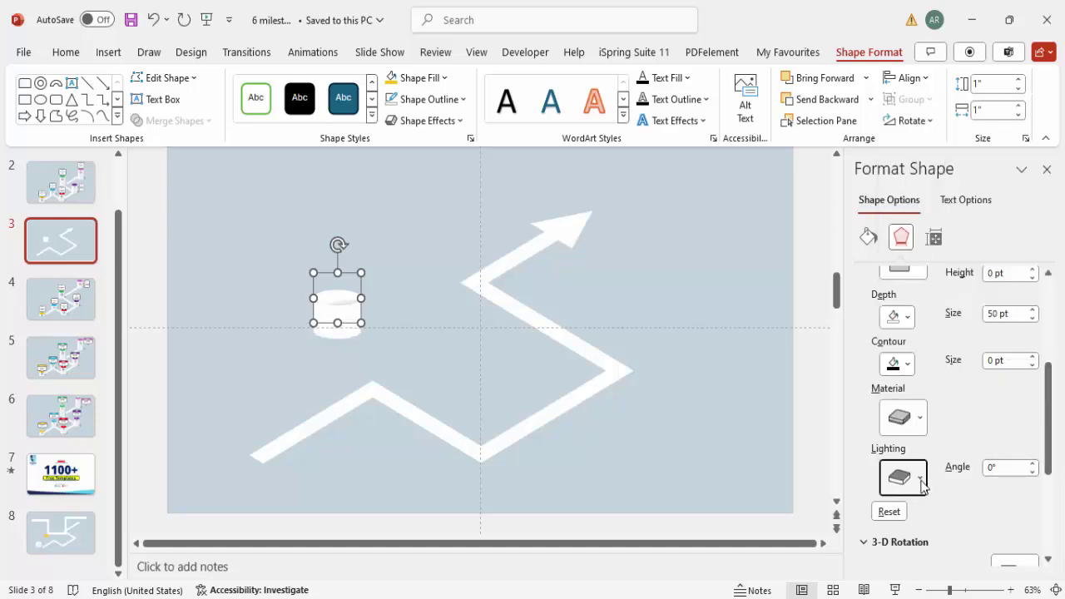
{"action": "left_click", "coordinate": [921, 481]}
{"action": "left_click", "coordinate": [988, 434]}
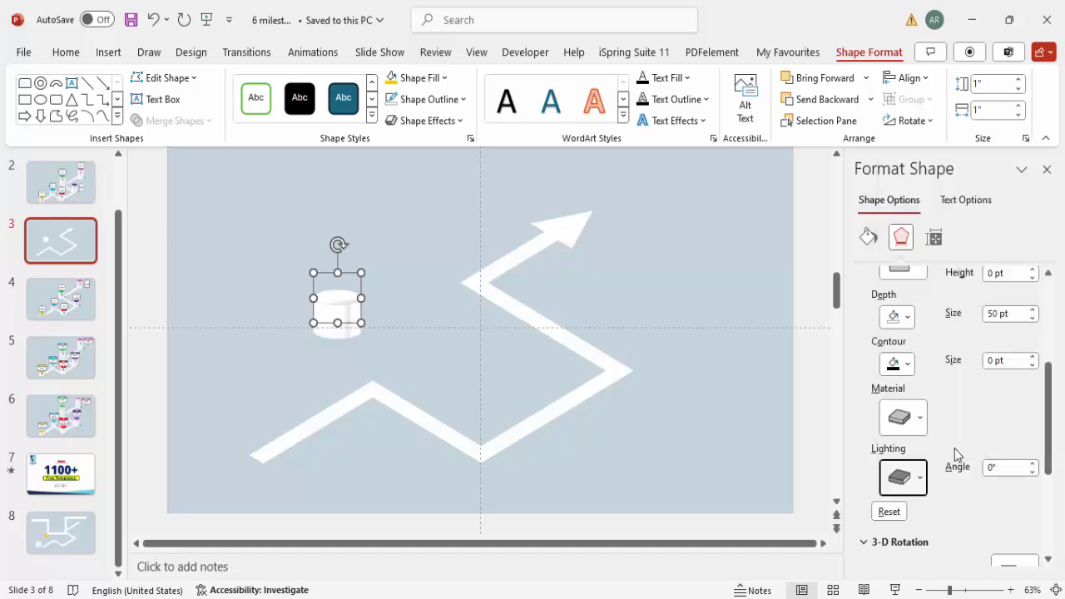
{"action": "left_click", "coordinate": [914, 434]}
{"action": "left_click", "coordinate": [907, 218]}
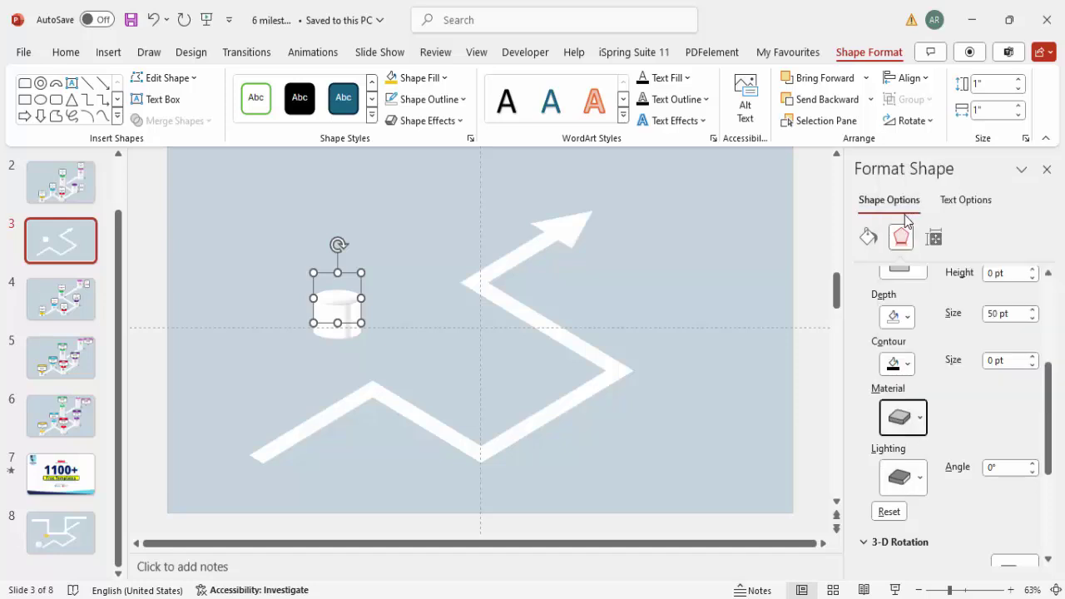
{"action": "left_click", "coordinate": [918, 418]}
{"action": "left_click", "coordinate": [949, 307]}
{"action": "left_click", "coordinate": [904, 468]}
{"action": "left_click", "coordinate": [951, 431]}
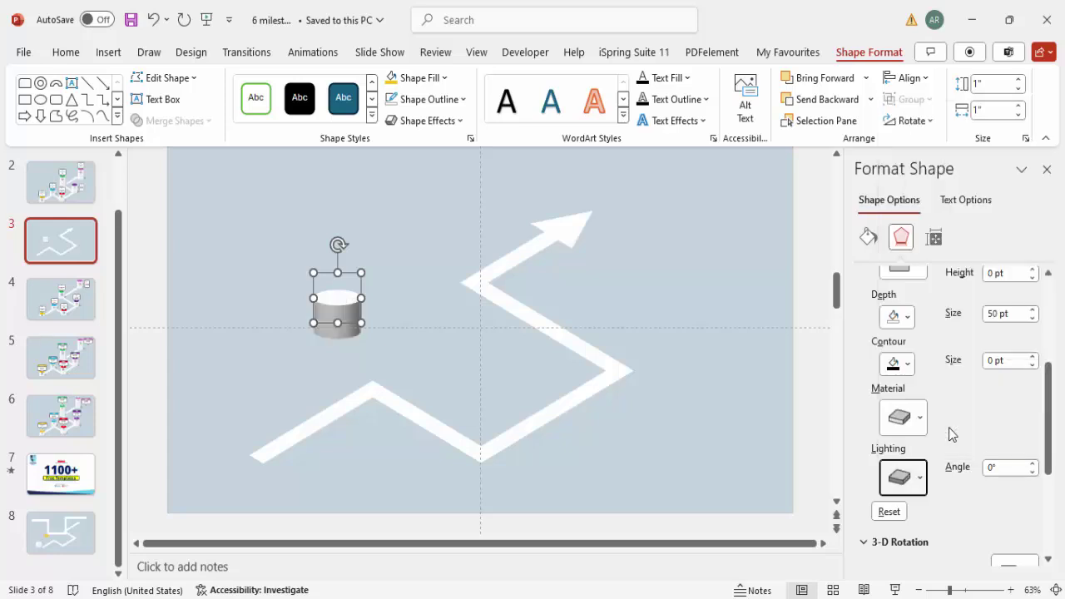
{"action": "left_click", "coordinate": [922, 478]}
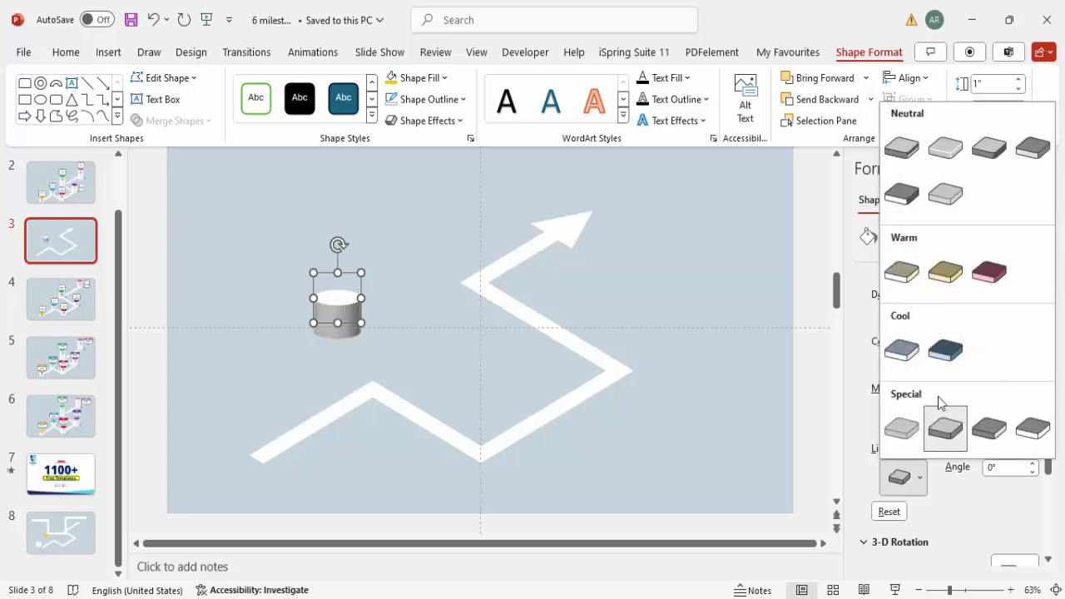
{"action": "left_click", "coordinate": [906, 433]}
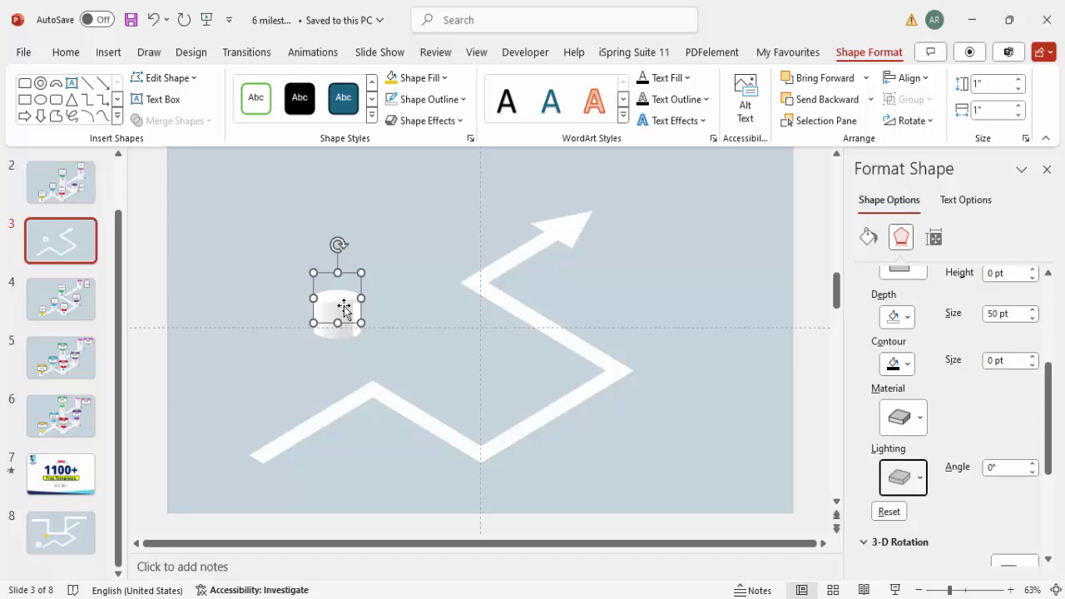
Copy the cylinder and make the original a flat yellow disc with a rounded top bevel.
{"action": "left_click_drag", "start_coordinate": [338, 335], "coordinate": [344, 307]}
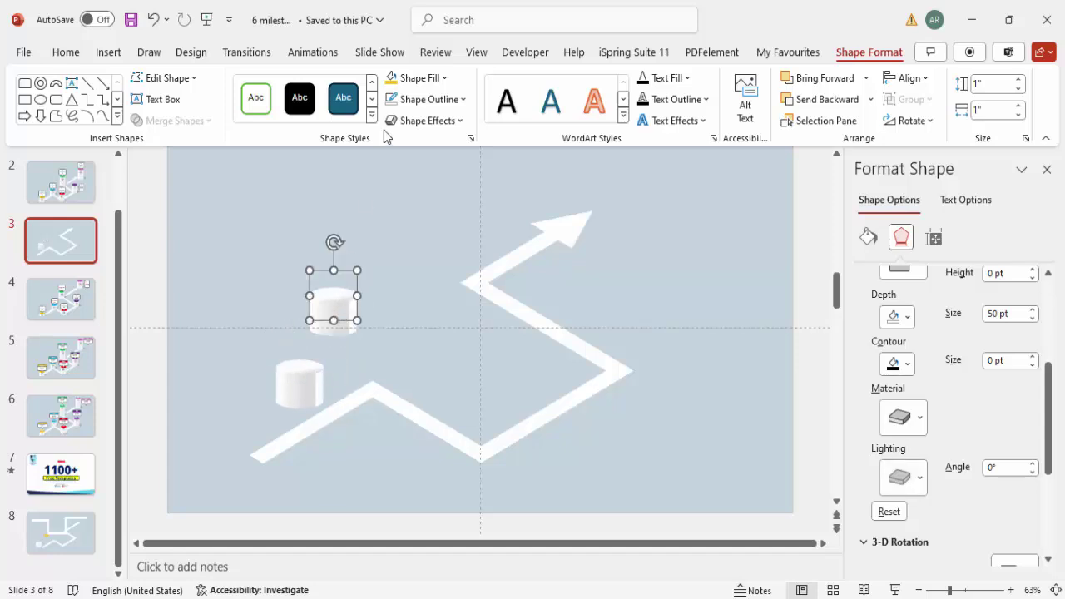
{"action": "left_click", "coordinate": [391, 80]}
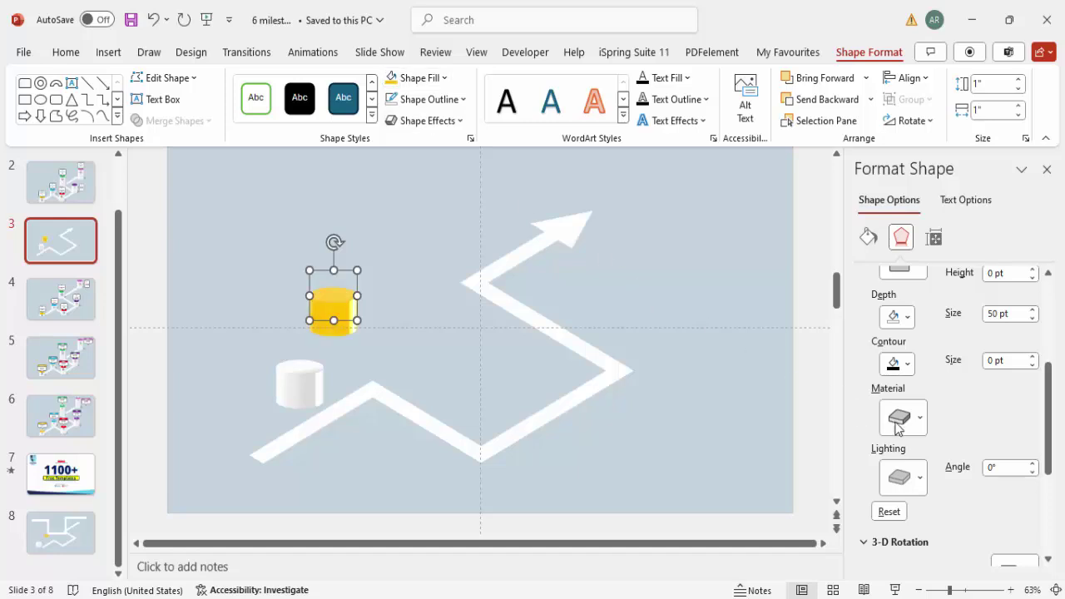
{"action": "left_click", "coordinate": [1020, 313]}
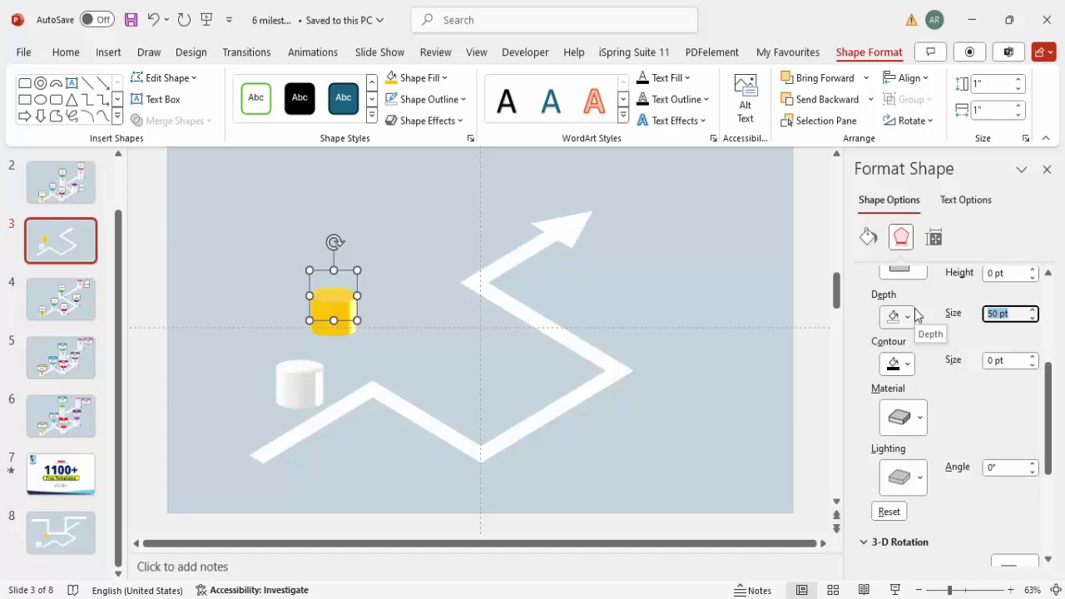
{"action": "type", "text": "0"}
{"action": "left_click_drag", "start_coordinate": [1059, 388], "coordinate": [1056, 313]}
{"action": "left_click", "coordinate": [910, 395]}
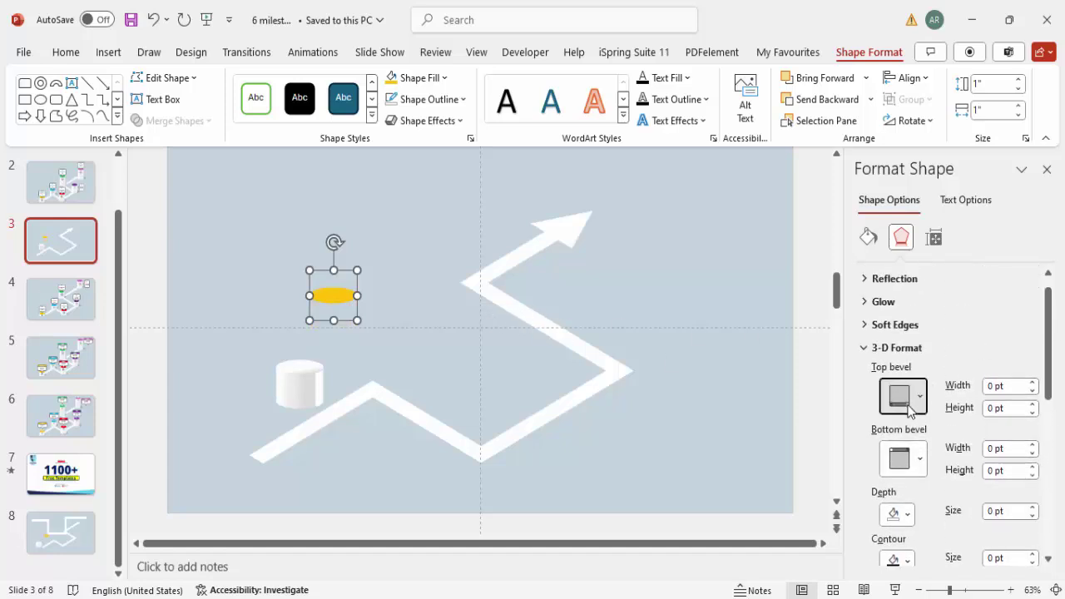
{"action": "left_click", "coordinate": [912, 266]}
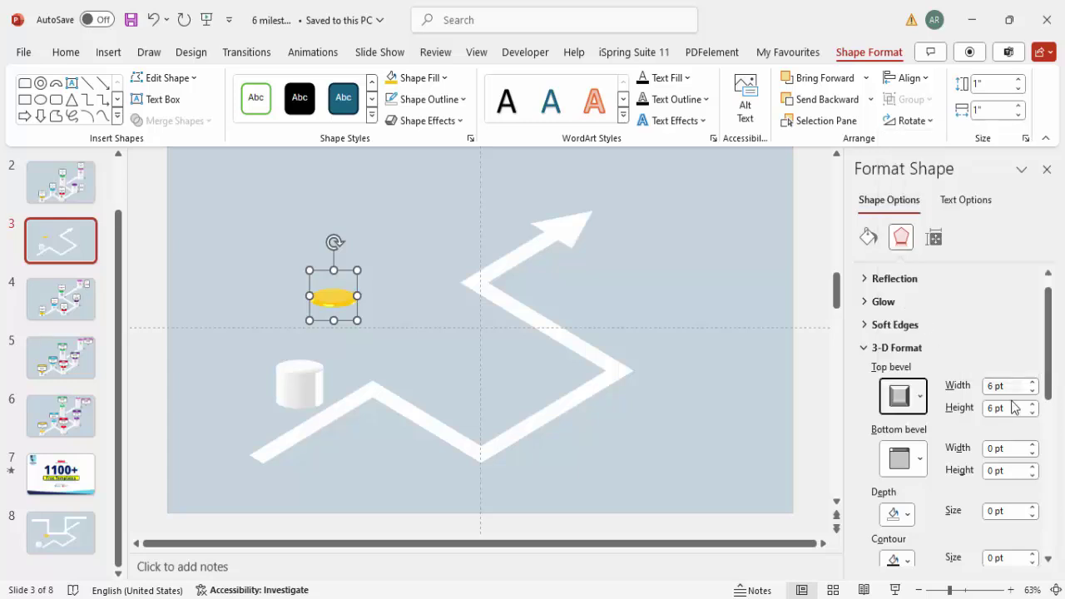
{"action": "left_click", "coordinate": [1032, 382]}
{"action": "left_click", "coordinate": [1032, 382]}
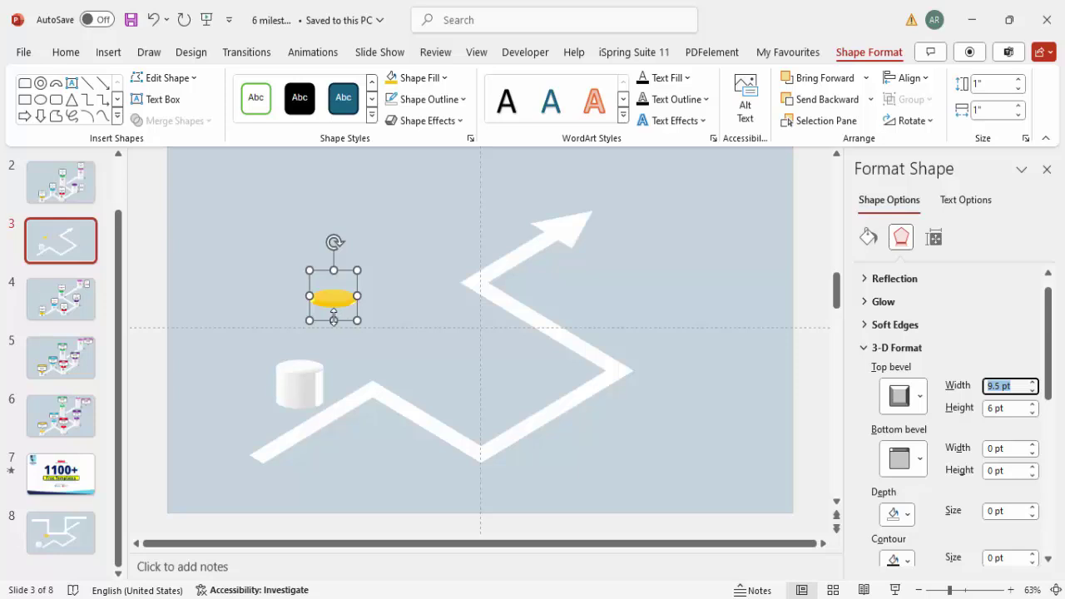
Bring the yellow disc to the front and seat it on top of the white cylinder.
{"action": "left_click_drag", "start_coordinate": [332, 306], "coordinate": [306, 348]}
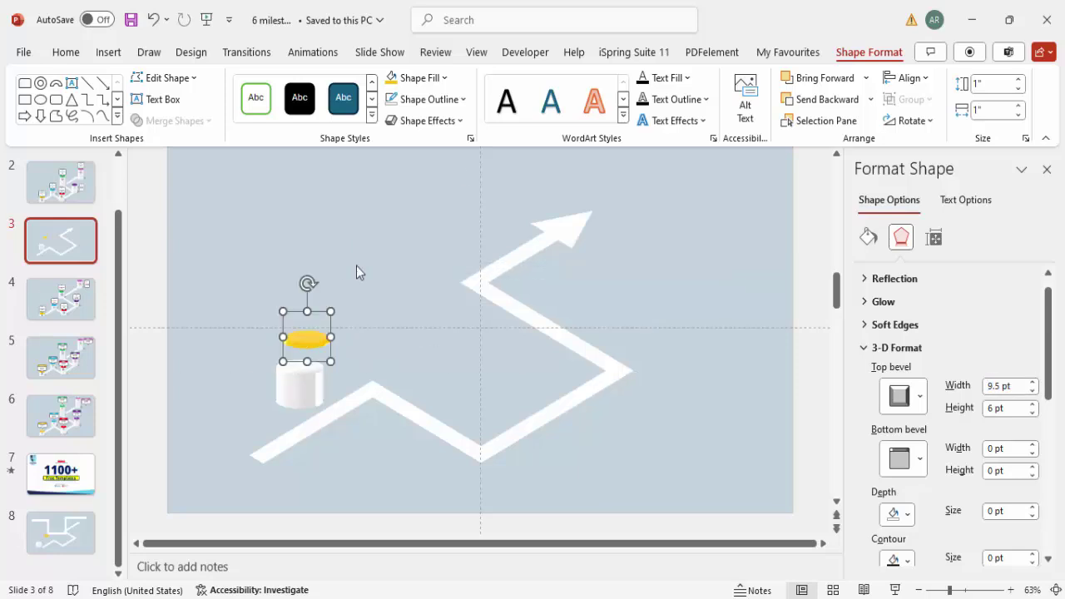
{"action": "left_click", "coordinate": [866, 78]}
{"action": "left_click", "coordinate": [842, 121]}
{"action": "left_click_drag", "start_coordinate": [316, 341], "coordinate": [382, 379]}
{"action": "left_click", "coordinate": [308, 406], "text": "shift"}
Set the second cylinder's 3-D depth to 55 pt.
{"action": "left_click", "coordinate": [348, 344]}
{"action": "left_click", "coordinate": [344, 333]}
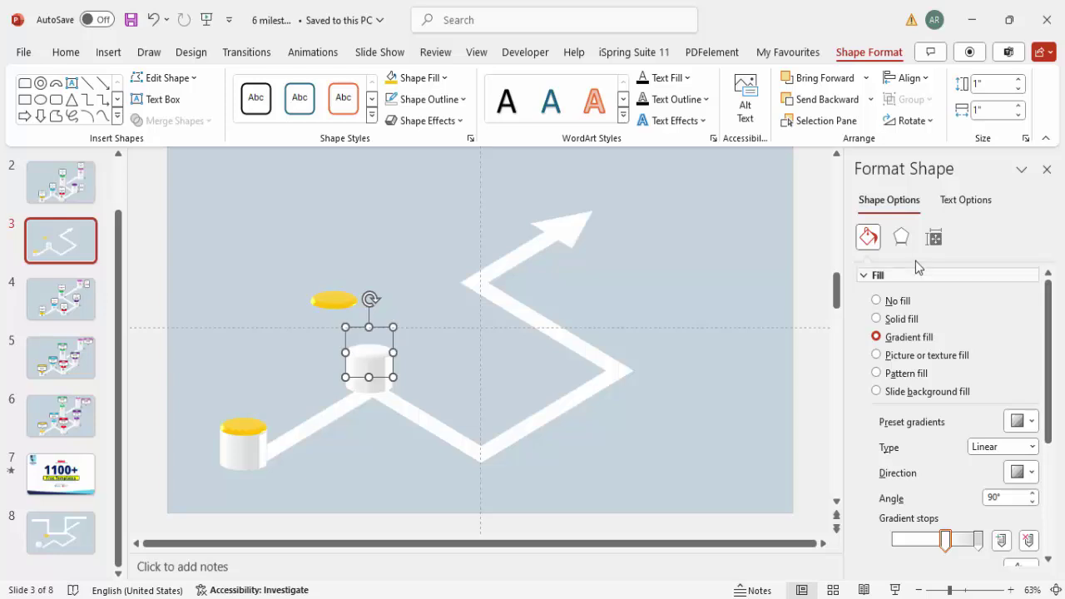
{"action": "left_click", "coordinate": [904, 239]}
{"action": "scroll", "coordinate": [1055, 413], "scroll_direction": "down", "scroll_amount": 3}
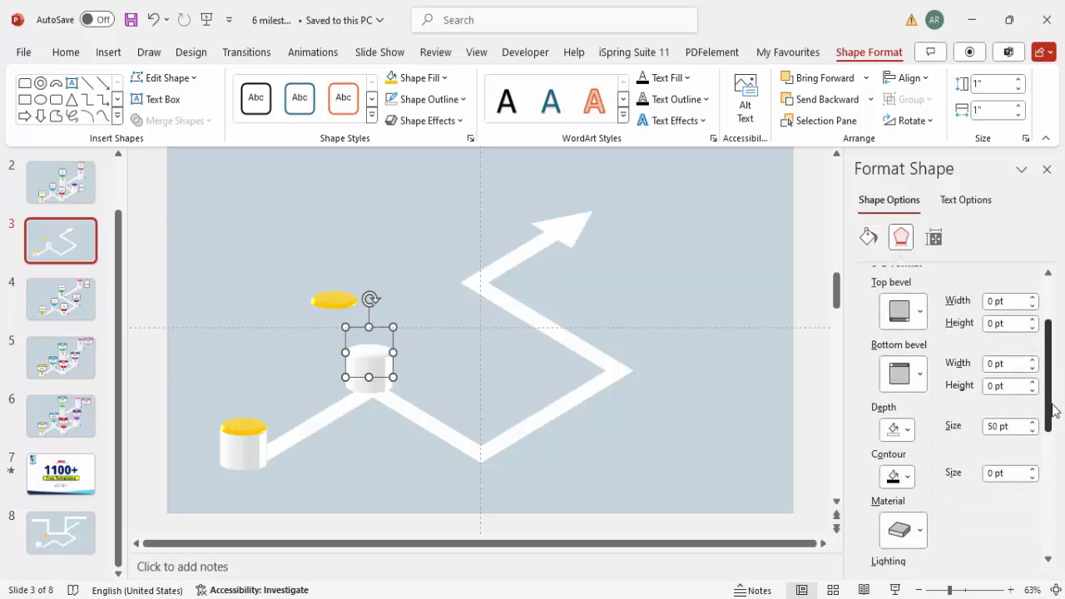
{"action": "left_click_drag", "start_coordinate": [1012, 418], "coordinate": [926, 418]}
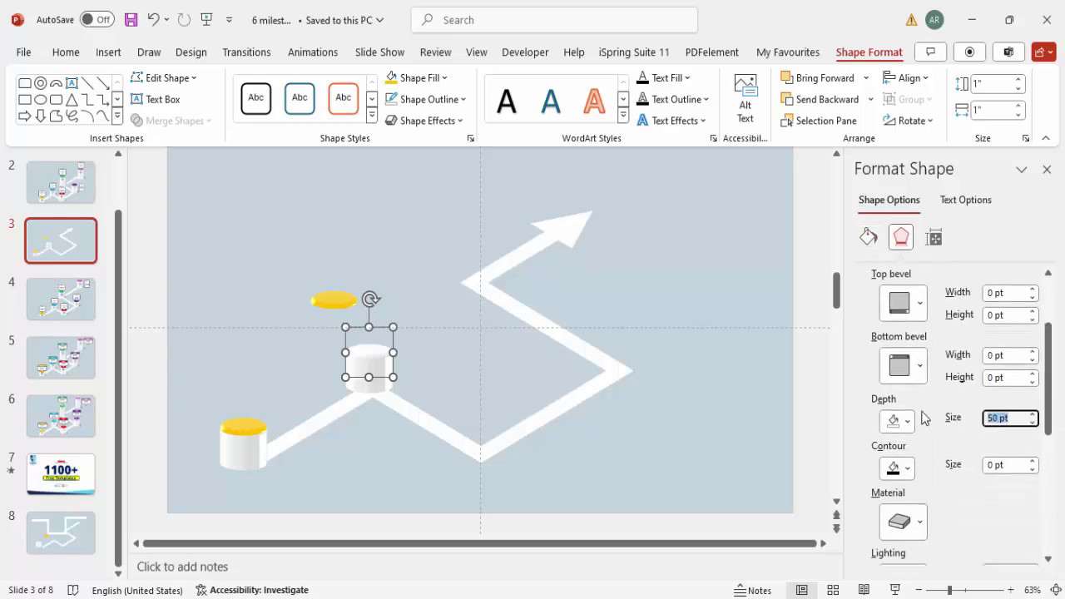
{"action": "type", "text": "55"}
Fill the cap ellipse blue and place it on top of the cylinder.
{"action": "left_click", "coordinate": [327, 292]}
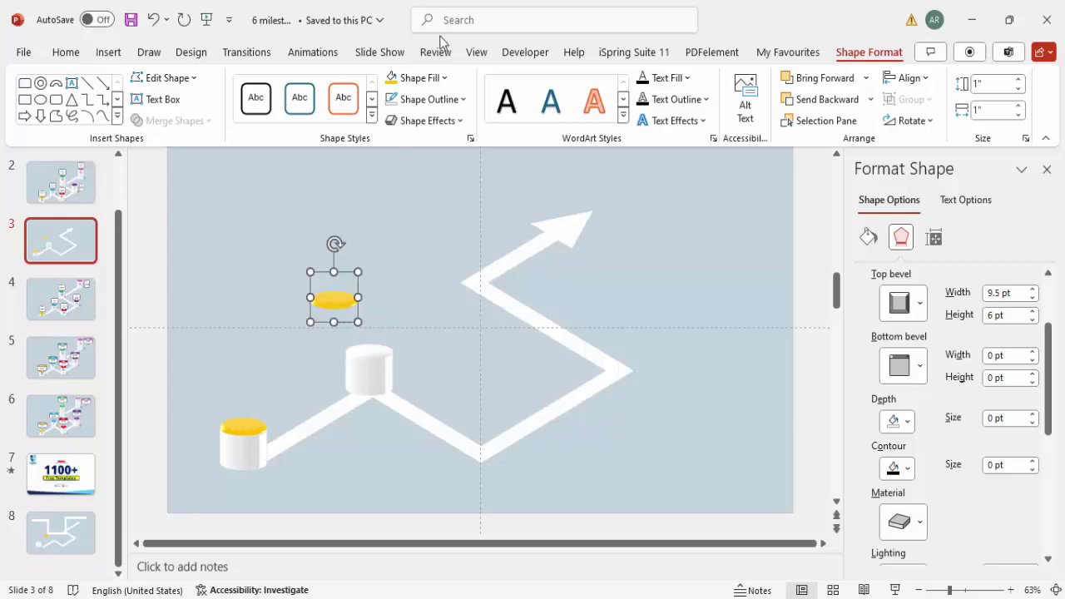
{"action": "left_click", "coordinate": [416, 78]}
{"action": "left_click", "coordinate": [483, 268]}
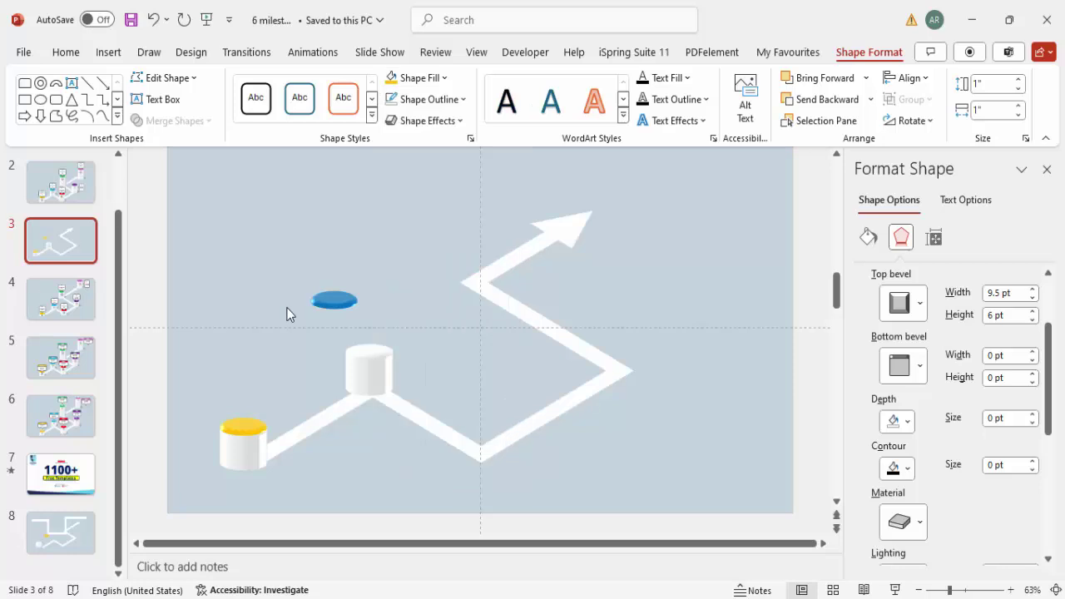
{"action": "left_click_drag", "start_coordinate": [333, 306], "coordinate": [359, 337]}
Duplicate the blue-capped cylinder and move the copy to the path's lower corner.
{"action": "left_click_drag", "start_coordinate": [374, 355], "coordinate": [374, 356]}
{"action": "left_click", "coordinate": [371, 381]}
{"action": "left_click", "coordinate": [371, 381], "text": "shift"}
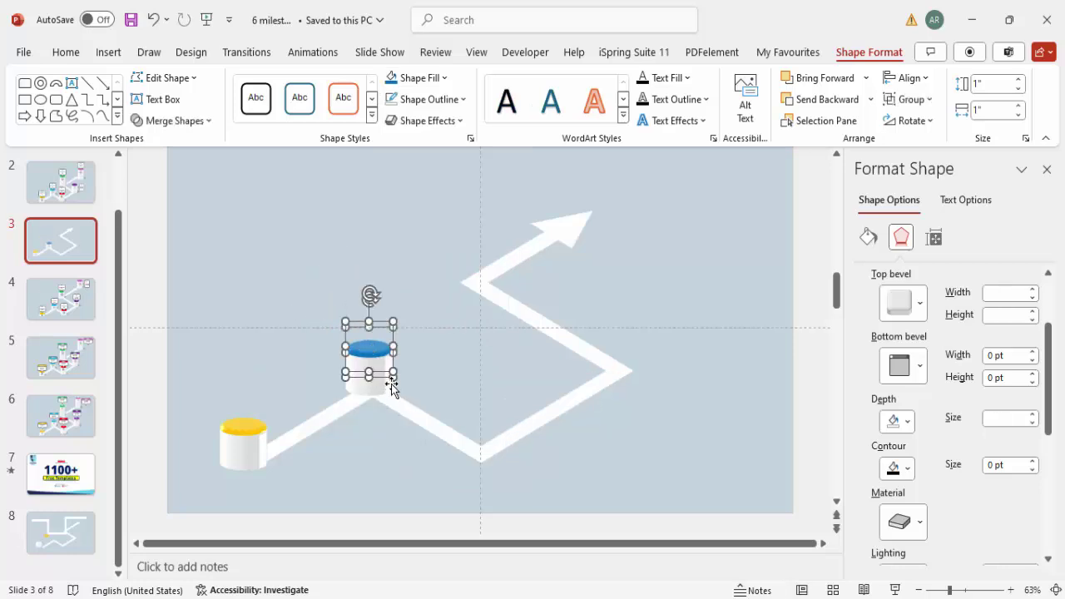
{"action": "key", "text": "ctrl+d"}
{"action": "left_click_drag", "start_coordinate": [385, 391], "coordinate": [490, 455]}
Set the copied cylinder's 3-D depth to 60 pt.
{"action": "left_click", "coordinate": [576, 466]}
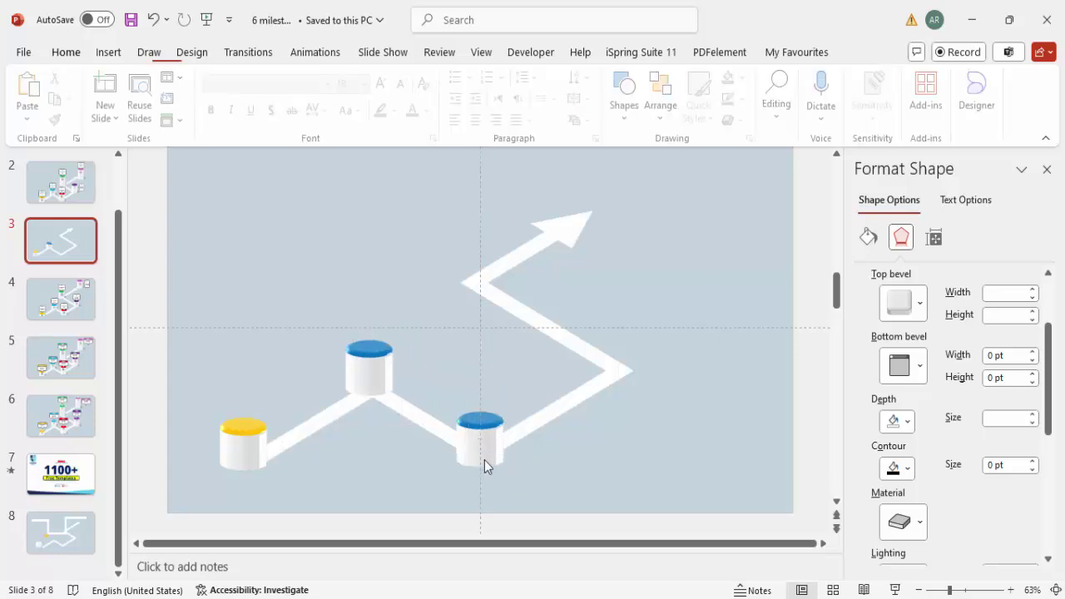
{"action": "left_click", "coordinate": [485, 449]}
{"action": "left_click", "coordinate": [902, 237]}
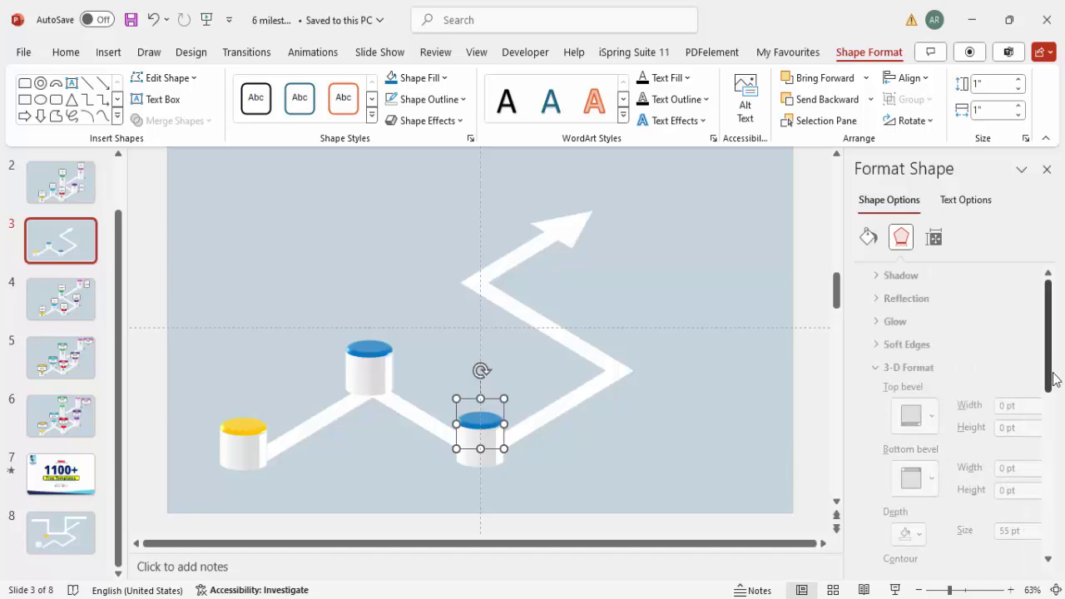
{"action": "scroll", "coordinate": [1054, 376], "scroll_direction": "down", "scroll_amount": 4}
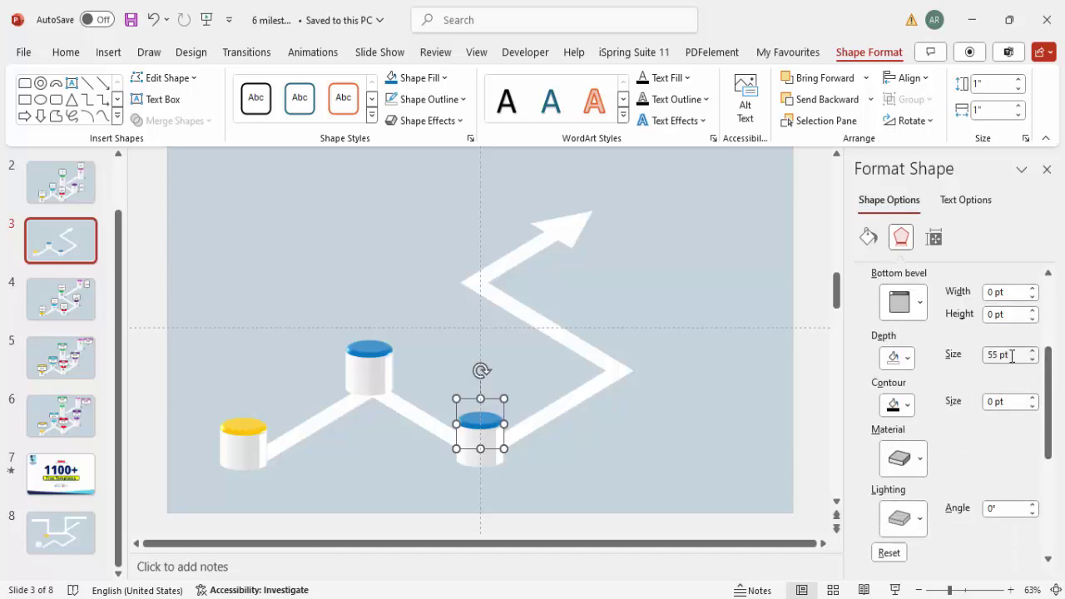
{"action": "left_click_drag", "start_coordinate": [1012, 356], "coordinate": [925, 361]}
{"action": "type", "text": "60"}
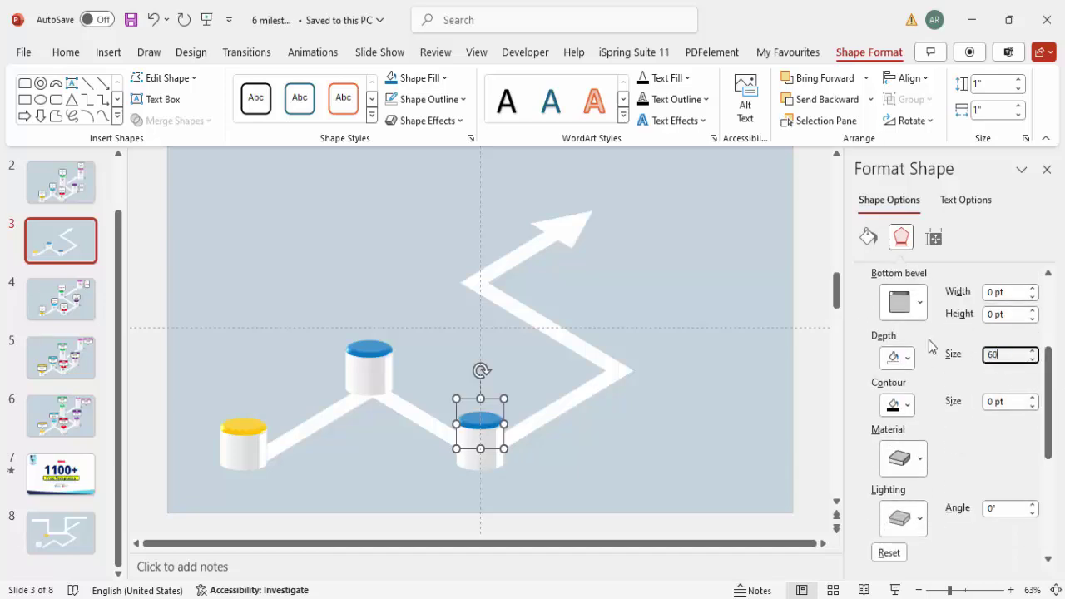
Fill that cylinder's cap purple.
{"action": "left_click", "coordinate": [621, 451]}
{"action": "left_click", "coordinate": [495, 409]}
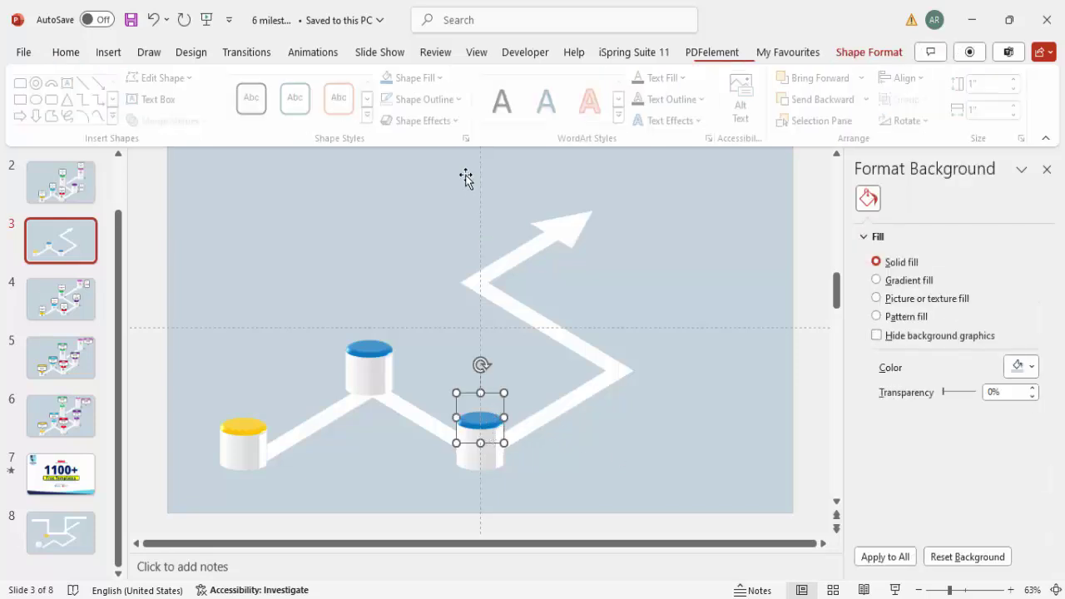
{"action": "left_click", "coordinate": [420, 78]}
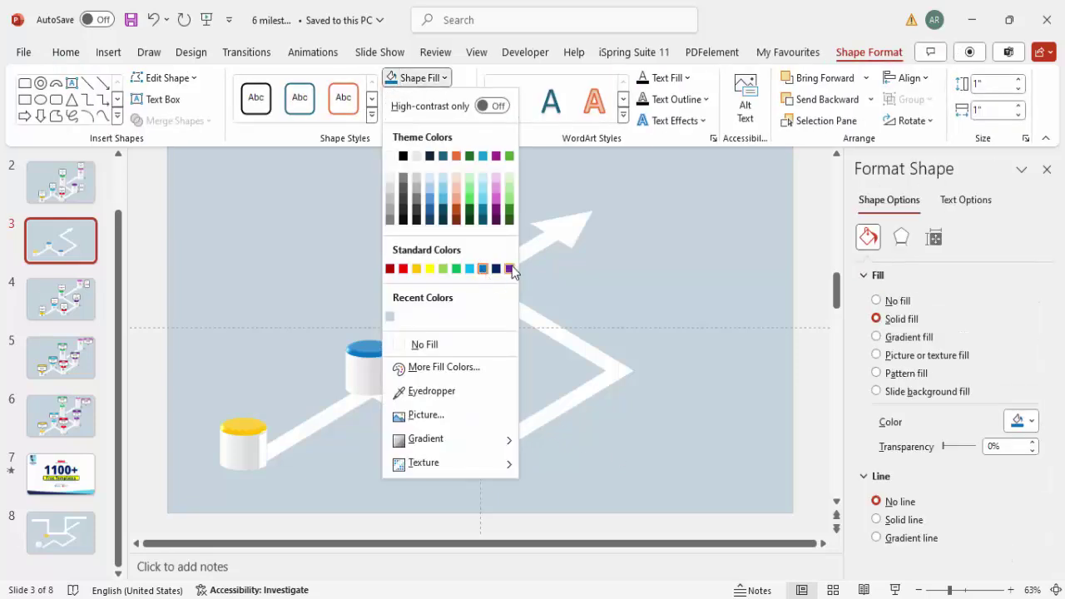
{"action": "left_click", "coordinate": [509, 269]}
Nudge the purple-capped cylinder into place and copy it to the path's right corner.
{"action": "left_click_drag", "start_coordinate": [563, 494], "coordinate": [412, 401]}
{"action": "left_click_drag", "start_coordinate": [525, 374], "coordinate": [434, 512]}
{"action": "key", "text": "Right"}
{"action": "key", "text": "Down"}
{"action": "left_click_drag", "start_coordinate": [507, 431], "coordinate": [656, 347], "text": "ctrl"}
{"action": "left_click", "coordinate": [690, 382]}
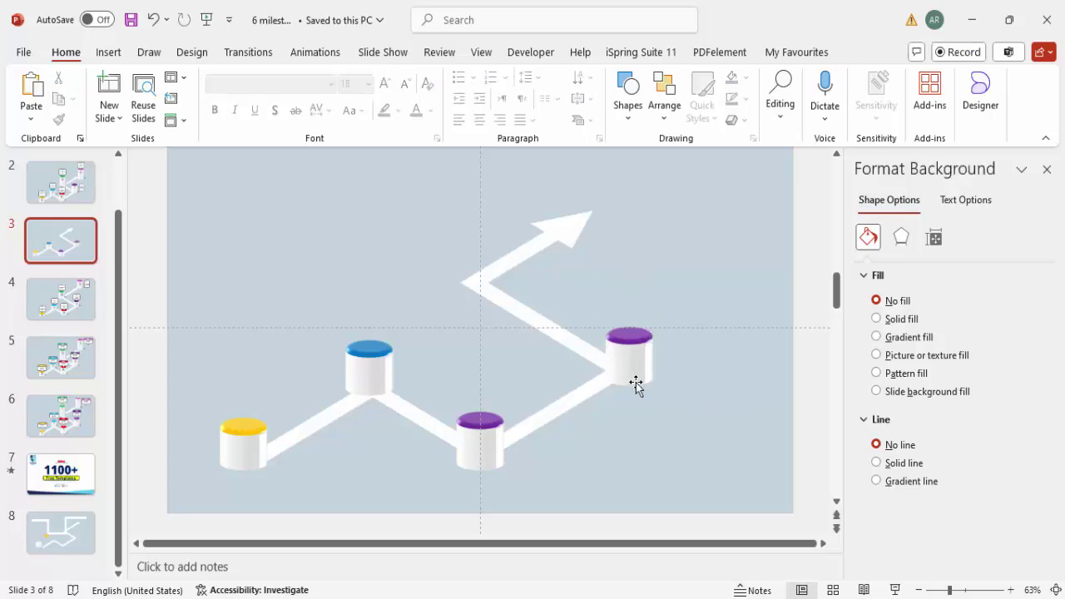
Set the copied cylinder's 3-D depth to 70 pt.
{"action": "left_click", "coordinate": [636, 384]}
{"action": "left_click", "coordinate": [901, 238]}
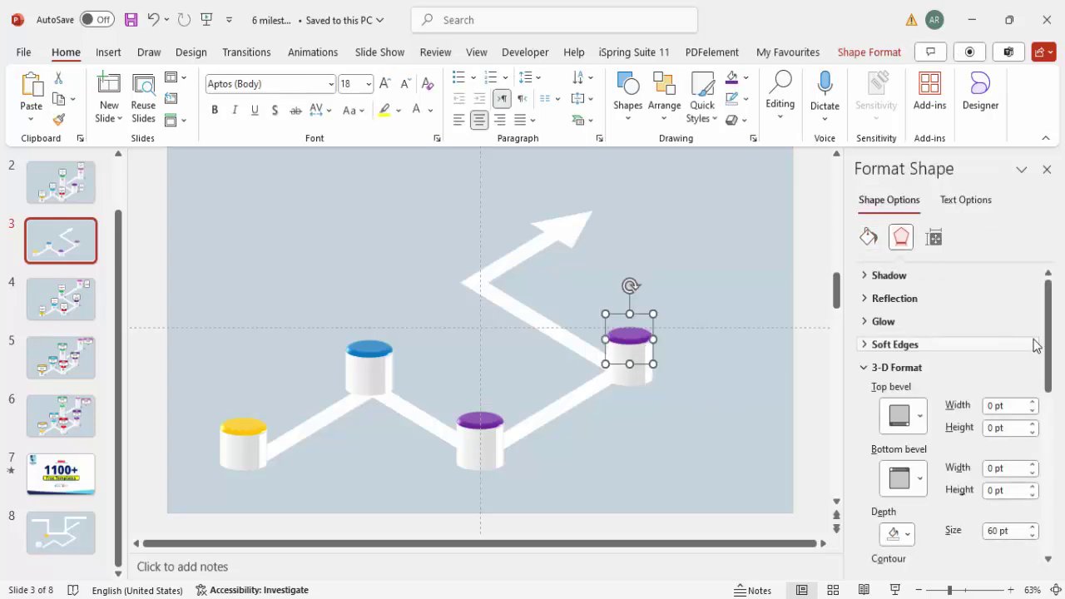
{"action": "left_click_drag", "start_coordinate": [1049, 362], "coordinate": [936, 395]}
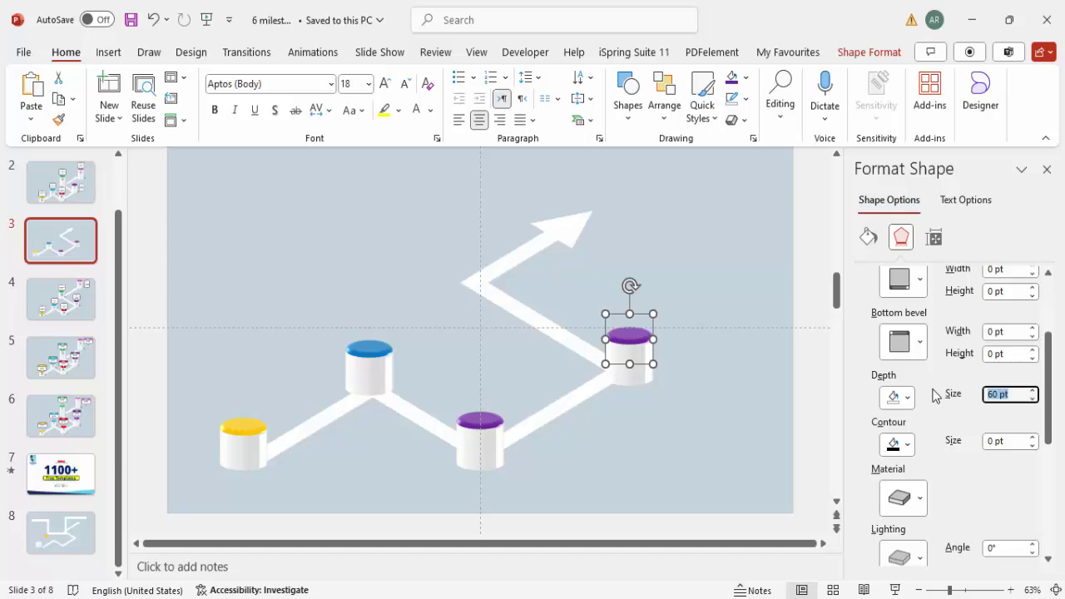
{"action": "type", "text": "7"}
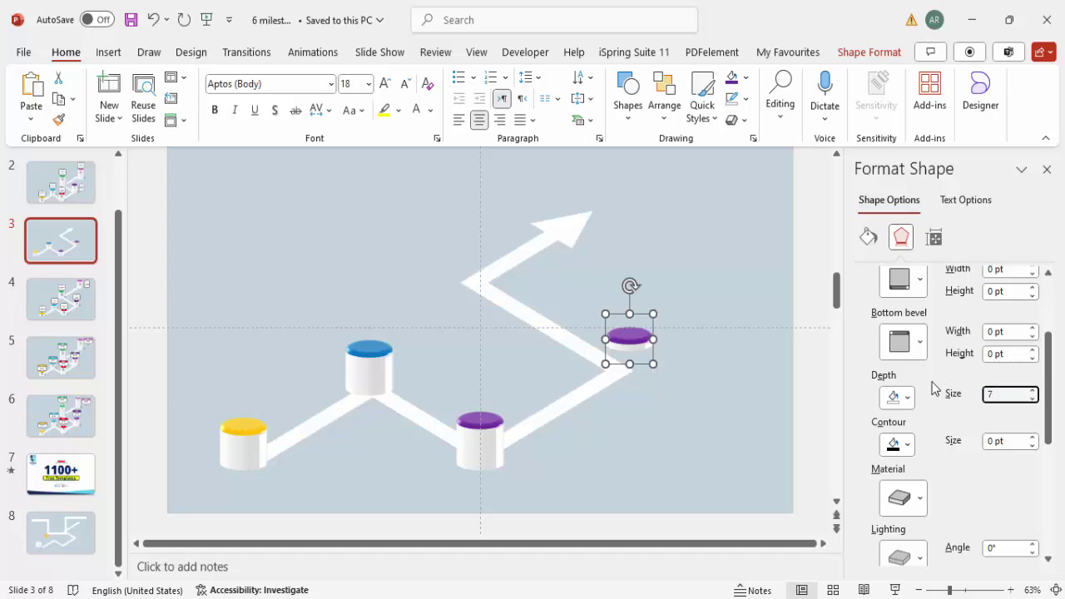
{"action": "type", "text": "0"}
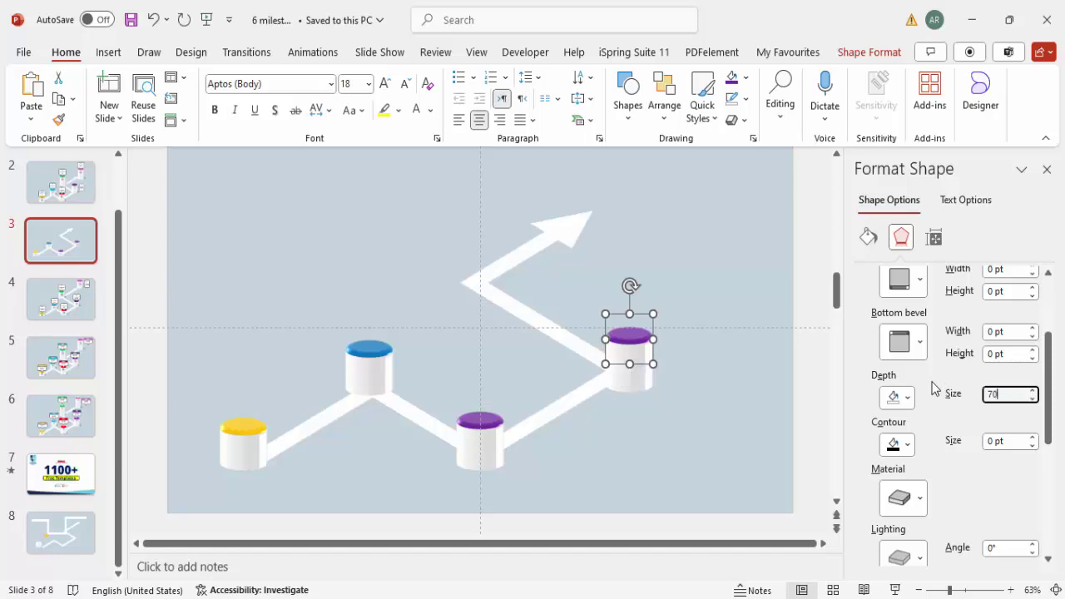
Fill its cap red and copy the red-capped cylinder to the path's upper bend.
{"action": "left_click", "coordinate": [636, 332]}
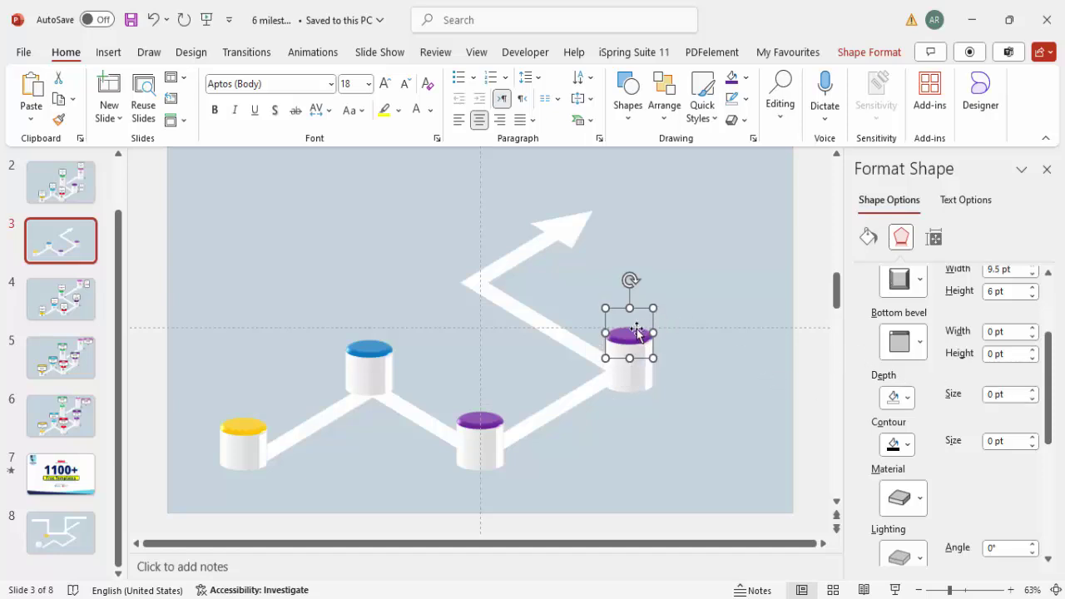
{"action": "left_click", "coordinate": [746, 77]}
{"action": "left_click", "coordinate": [748, 269]}
{"action": "left_click", "coordinate": [669, 301]}
{"action": "left_click_drag", "start_coordinate": [687, 262], "coordinate": [556, 440]}
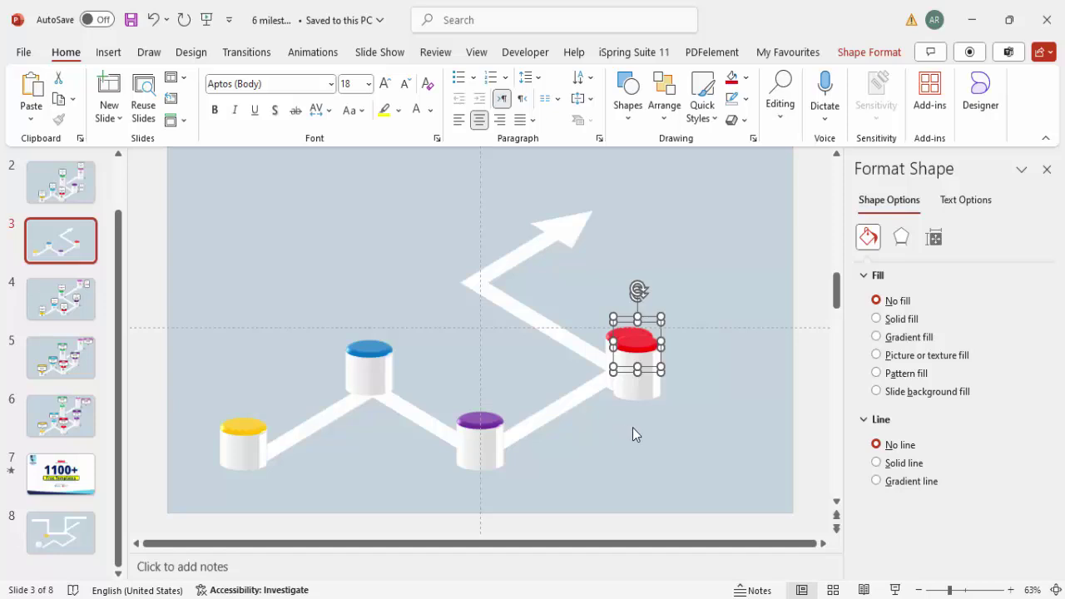
{"action": "left_click_drag", "start_coordinate": [650, 397], "coordinate": [480, 289]}
Set the new cylinder copy's 3-D depth to 75 pt.
{"action": "key", "text": "Escape"}
{"action": "left_click", "coordinate": [475, 250]}
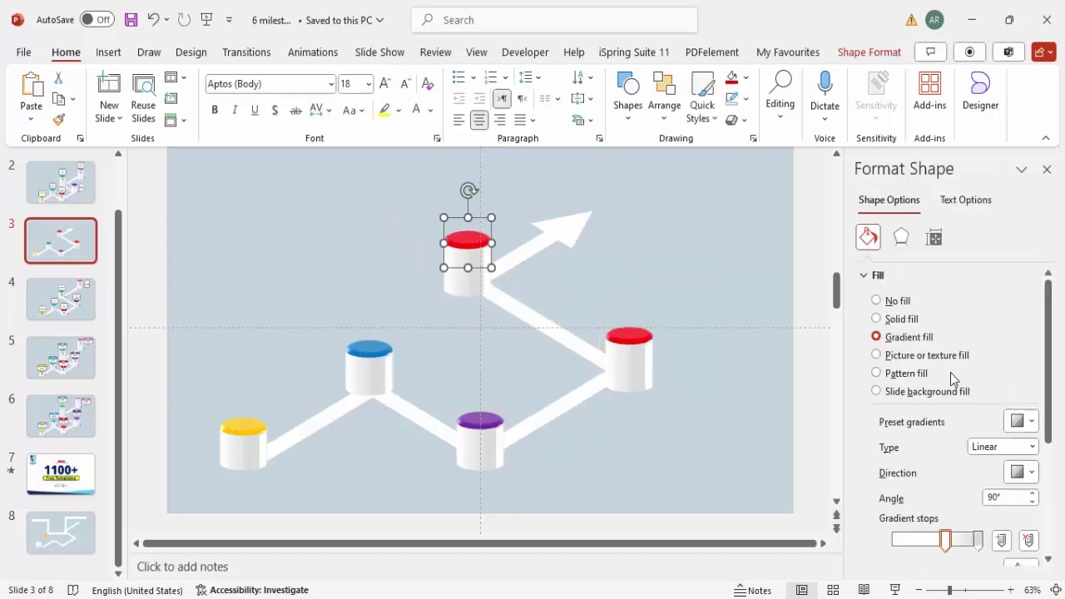
{"action": "left_click", "coordinate": [904, 239]}
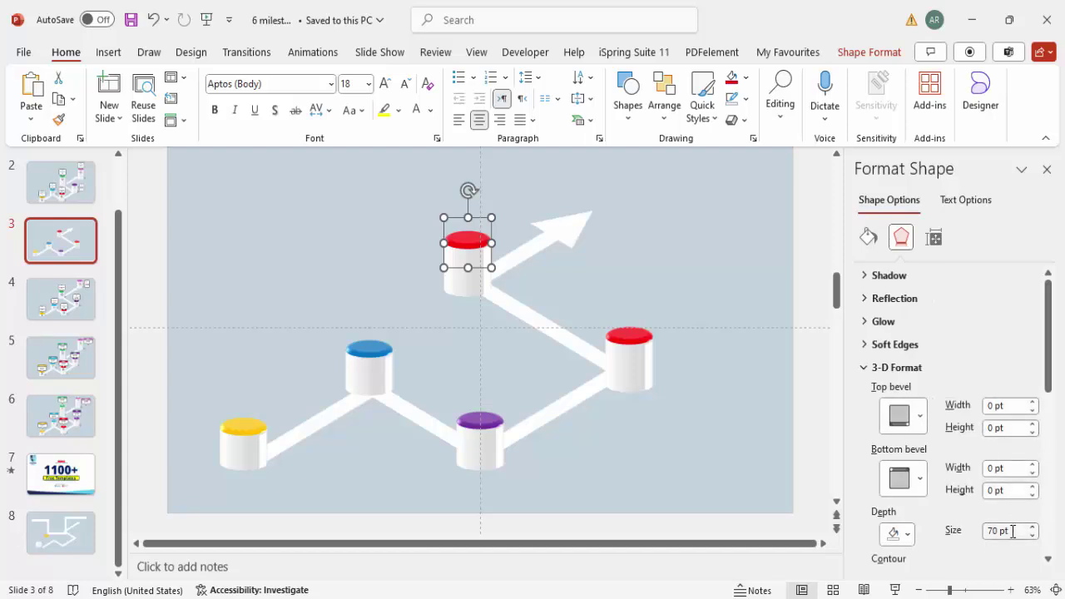
{"action": "double_click", "coordinate": [1011, 531]}
{"action": "type", "text": "75"}
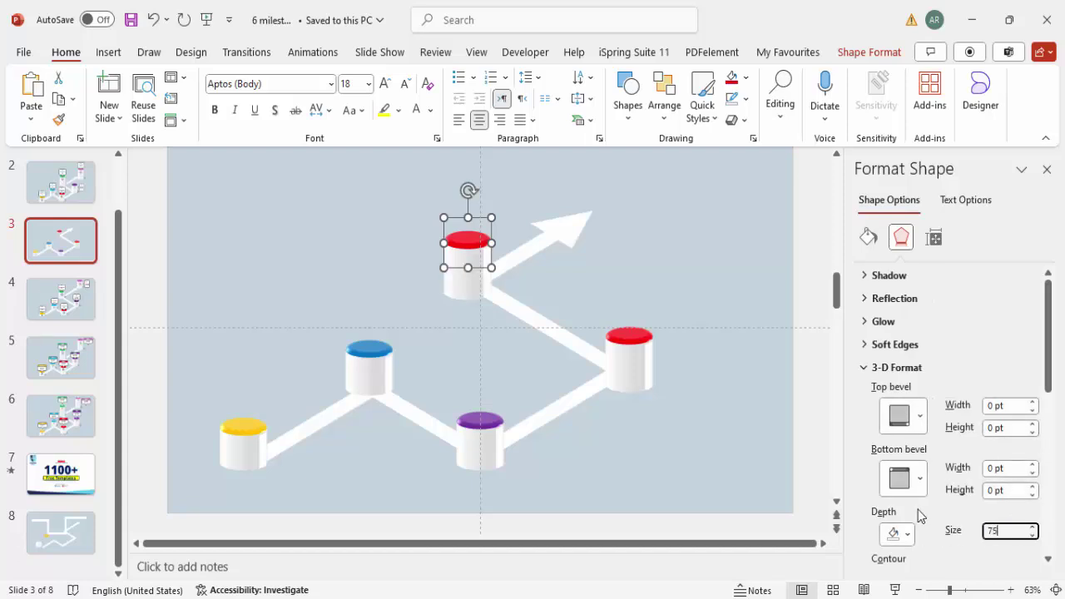
Change the new cylinder's red cap to a green fill.
{"action": "left_click", "coordinate": [468, 291]}
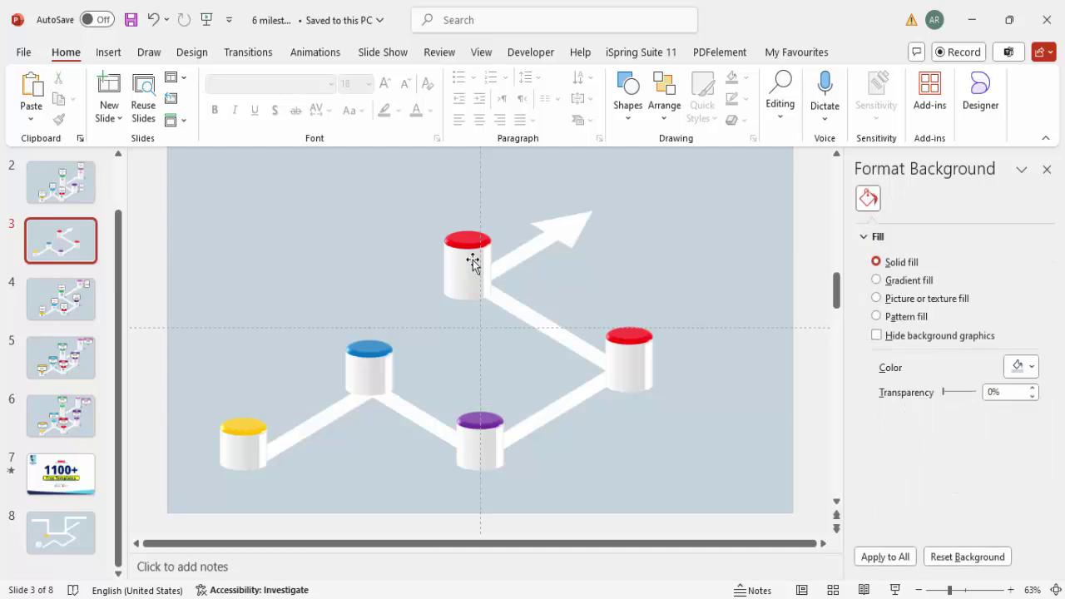
{"action": "left_click_drag", "start_coordinate": [395, 217], "coordinate": [464, 278]}
{"action": "left_click", "coordinate": [487, 273]}
{"action": "left_click", "coordinate": [459, 227]}
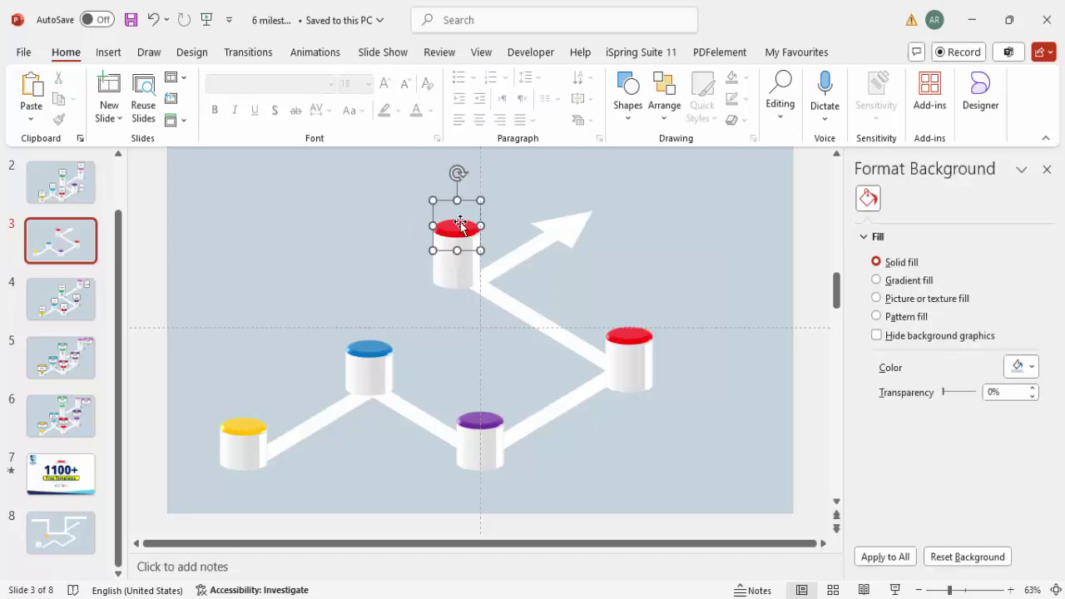
{"action": "left_click", "coordinate": [749, 79]}
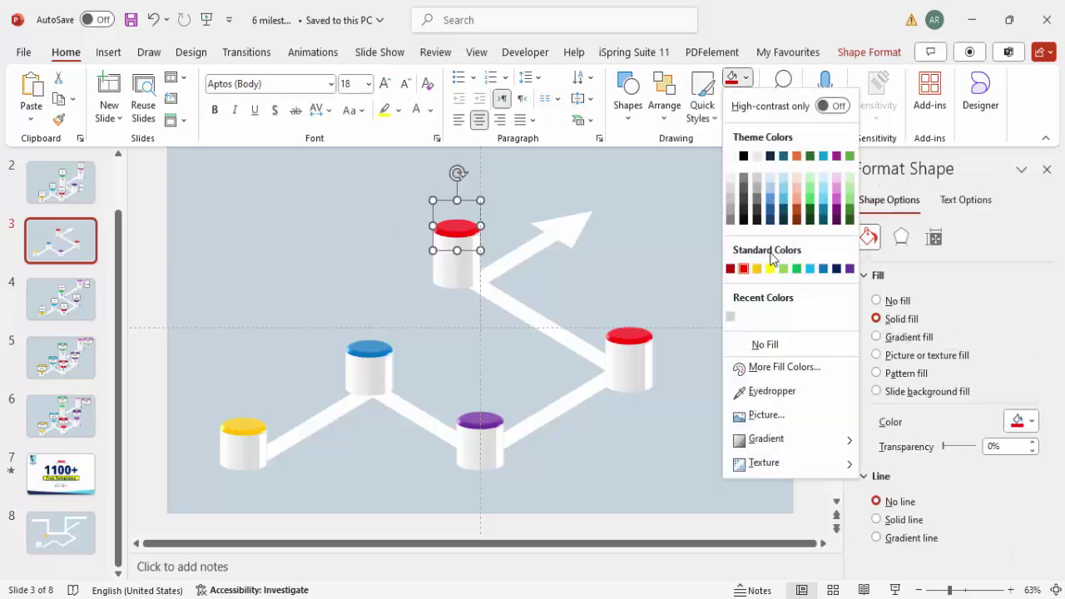
{"action": "left_click", "coordinate": [797, 269]}
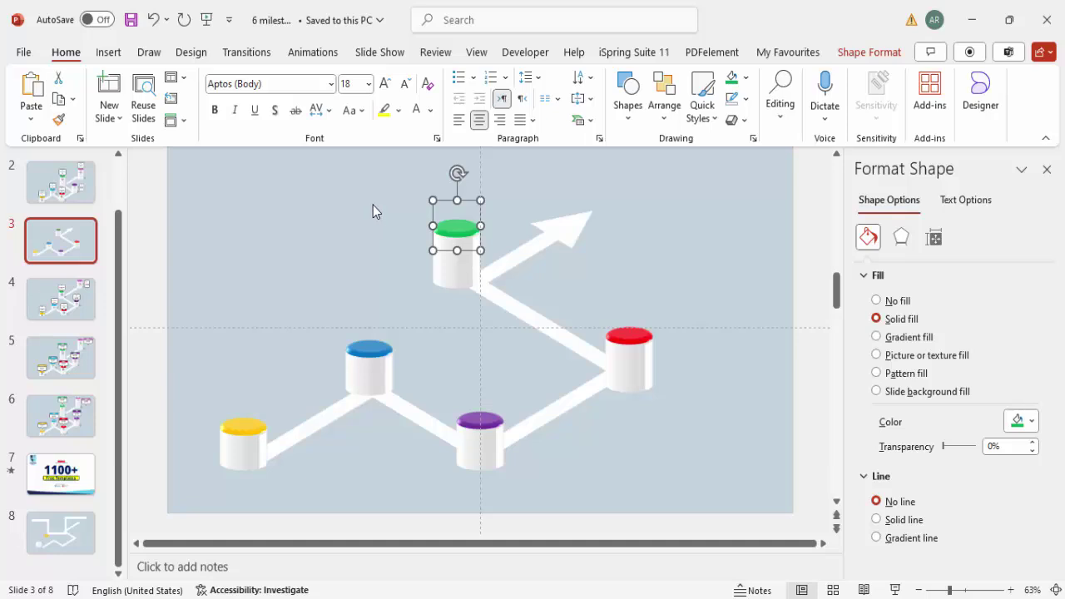
Marquee-select the green cylinder and drag a copy to the arrow's tip.
{"action": "left_click", "coordinate": [404, 201]}
{"action": "left_click_drag", "start_coordinate": [383, 175], "coordinate": [512, 327]}
{"action": "left_click_drag", "start_coordinate": [455, 262], "coordinate": [624, 216]}
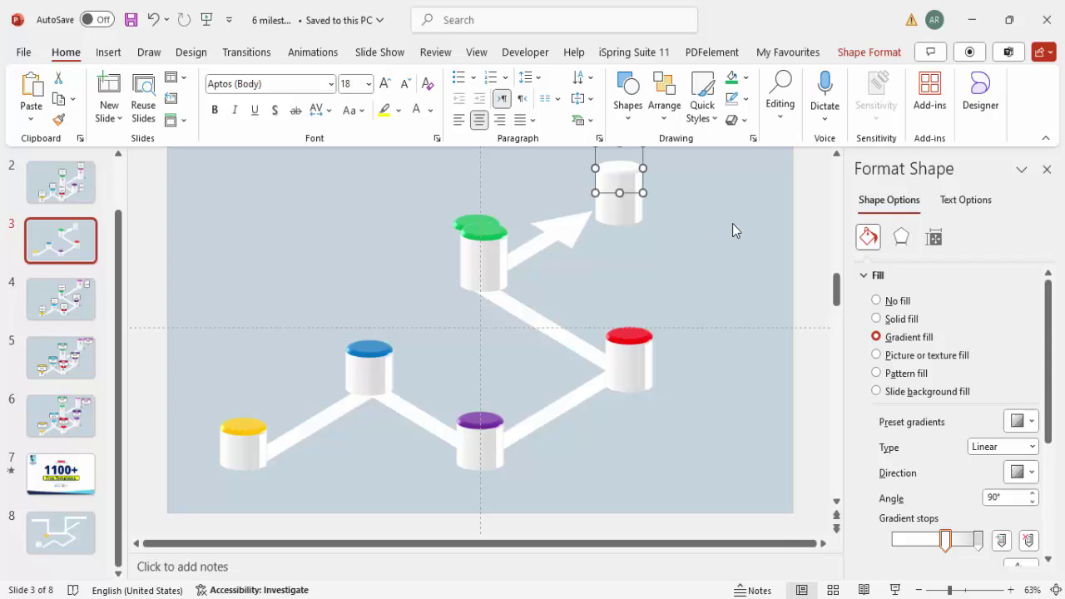
Replace the extra tip cylinder with a green-cylinder copy placed just past the arrow tip.
{"action": "key", "text": "Delete"}
{"action": "left_click", "coordinate": [495, 257]}
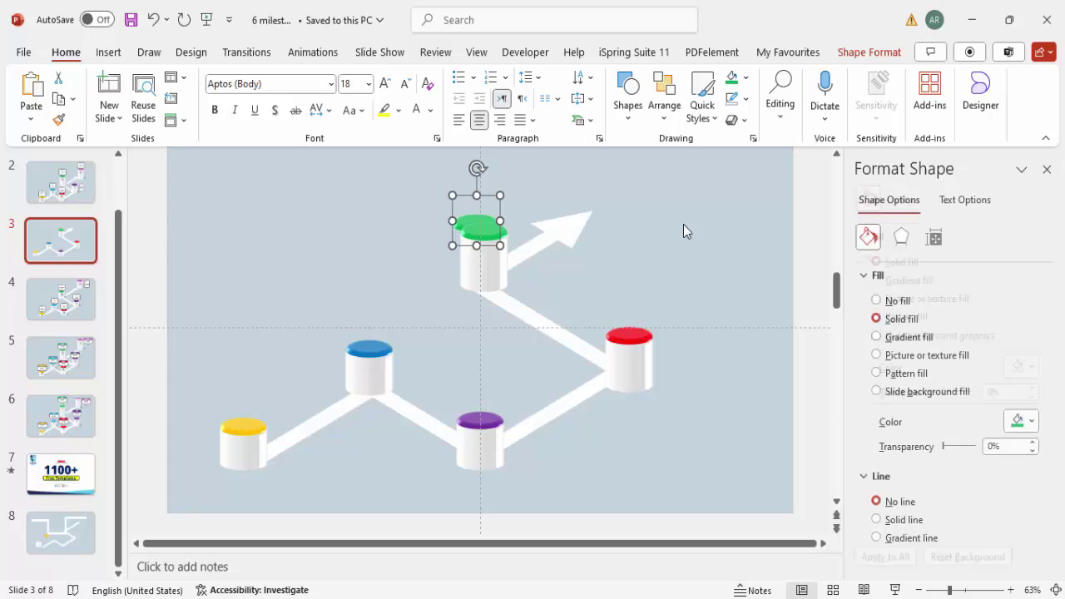
{"action": "left_click", "coordinate": [632, 237]}
{"action": "left_click", "coordinate": [495, 233]}
{"action": "left_click", "coordinate": [491, 274], "text": "shift"}
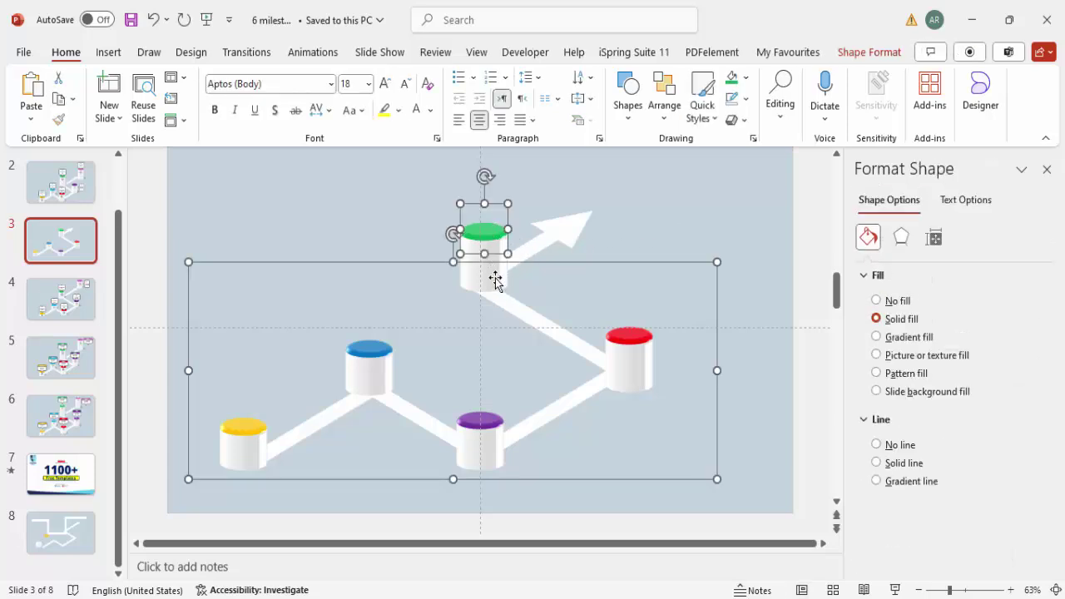
{"action": "left_click", "coordinate": [454, 212]}
{"action": "left_click_drag", "start_coordinate": [502, 321], "coordinate": [629, 223]}
{"action": "left_click", "coordinate": [690, 243]}
Set the new cylinder's 3-D depth to 80 pt.
{"action": "left_click", "coordinate": [637, 214]}
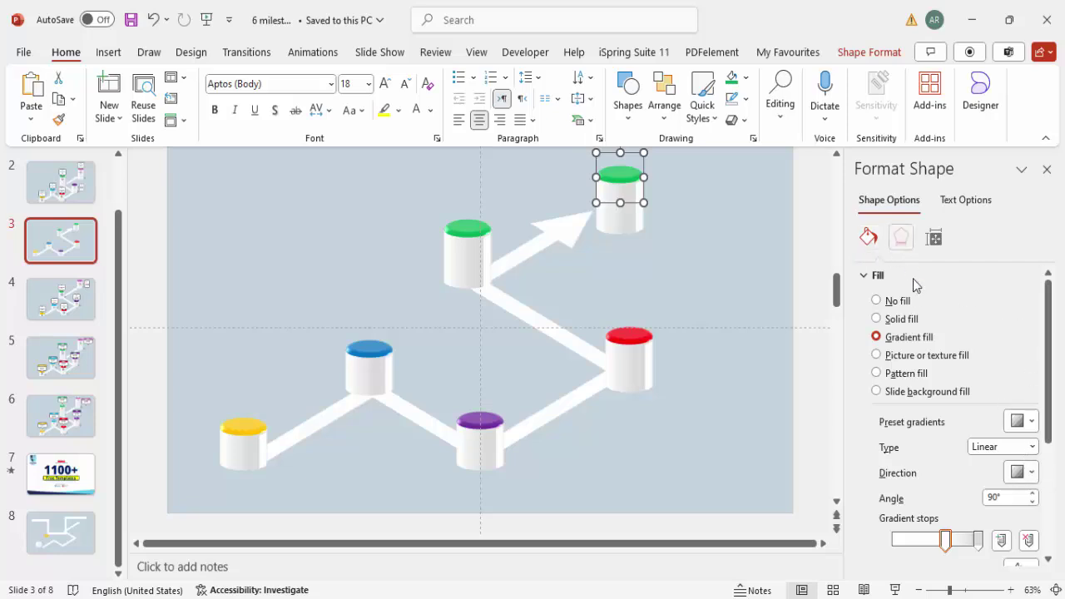
{"action": "left_click", "coordinate": [901, 238]}
{"action": "triple_click", "coordinate": [1005, 531]}
{"action": "type", "text": "80"}
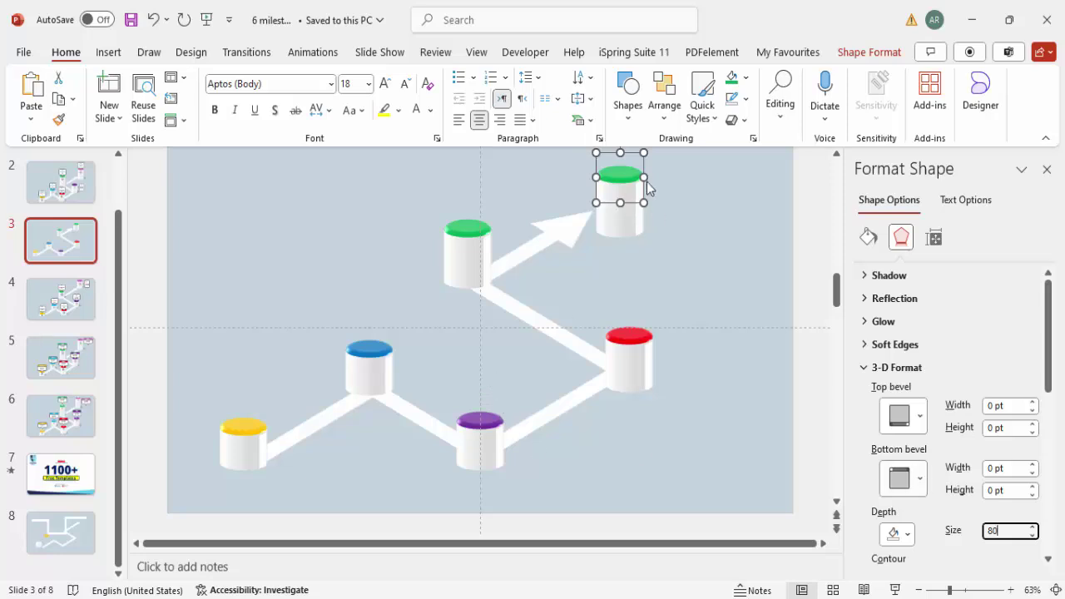
Give the new cylinder's cap a near-black fill.
{"action": "left_click", "coordinate": [632, 174]}
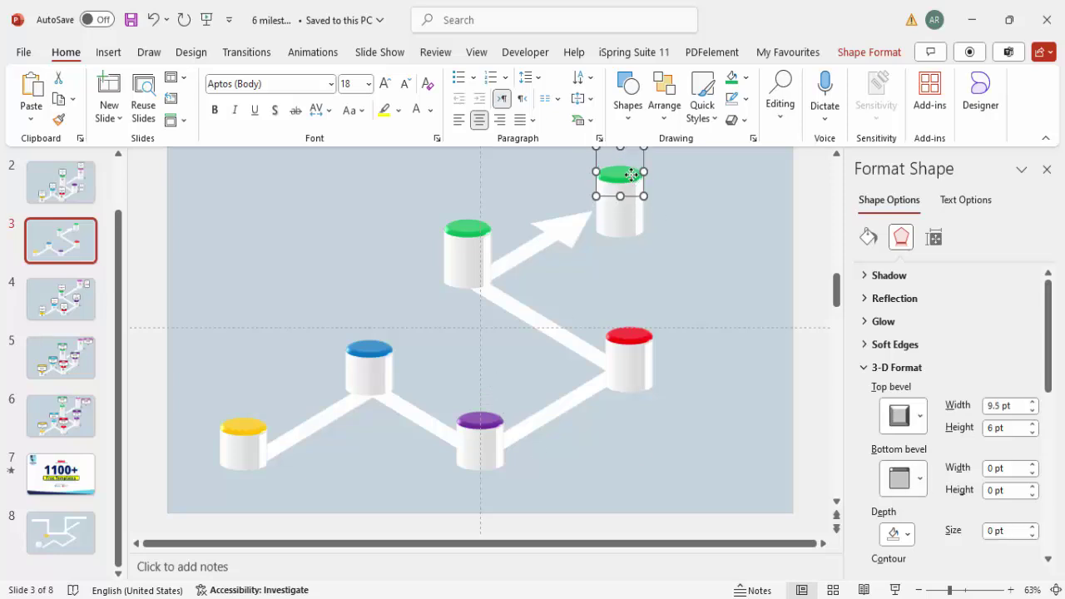
{"action": "left_click", "coordinate": [746, 78]}
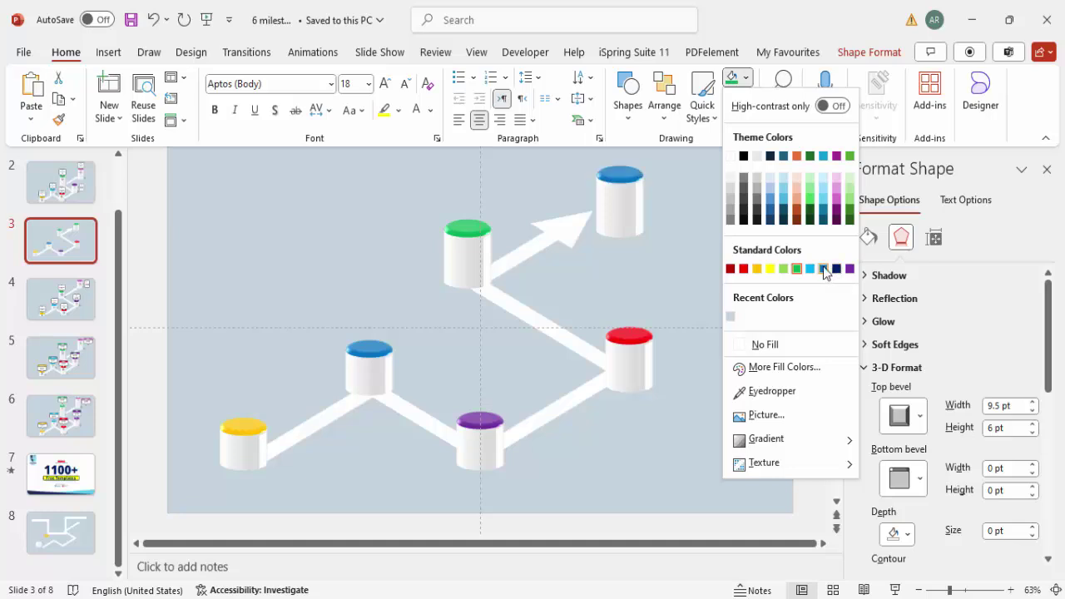
{"action": "left_click", "coordinate": [757, 220]}
{"action": "left_click", "coordinate": [676, 245]}
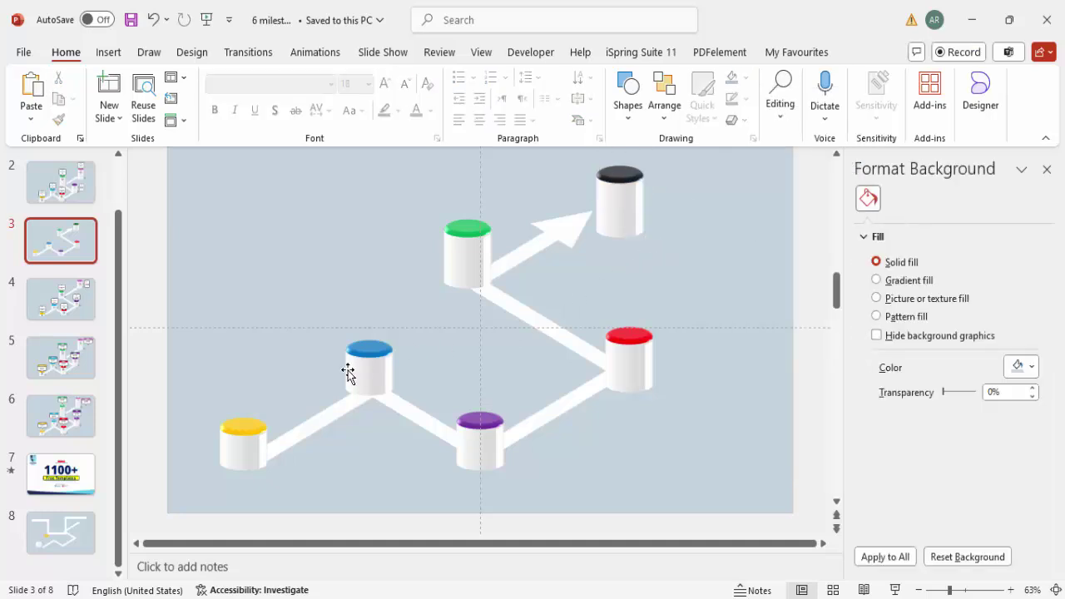
{"action": "left_click", "coordinate": [110, 55]}
{"action": "left_click", "coordinate": [347, 121]}
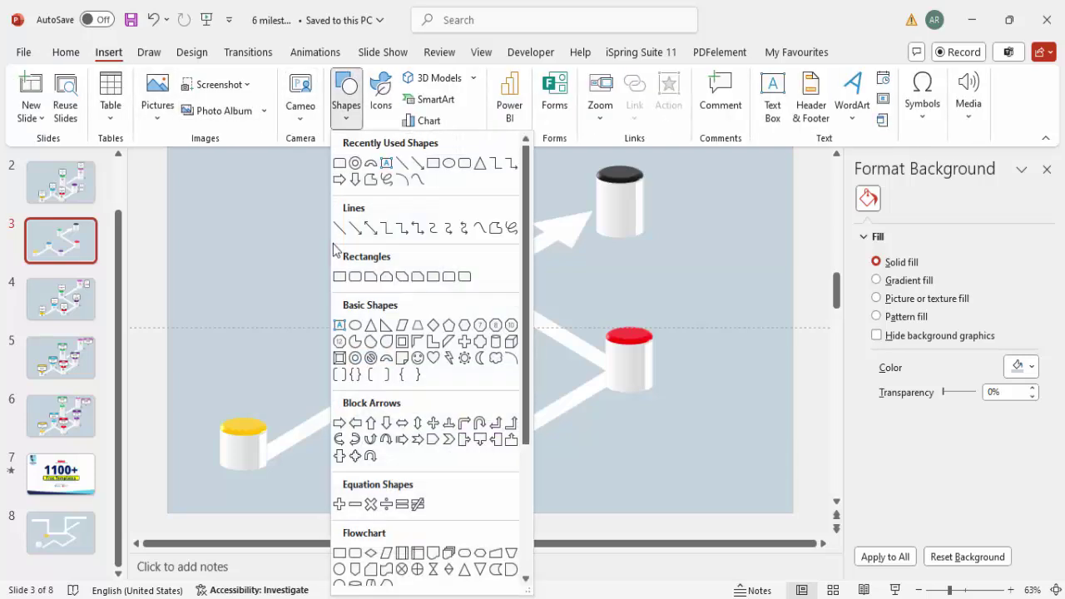
Draw a flat oval with no outline and black fill at 54% transparency.
{"action": "left_click", "coordinate": [356, 331]}
{"action": "left_click_drag", "start_coordinate": [289, 275], "coordinate": [363, 297]}
{"action": "left_click", "coordinate": [424, 99]}
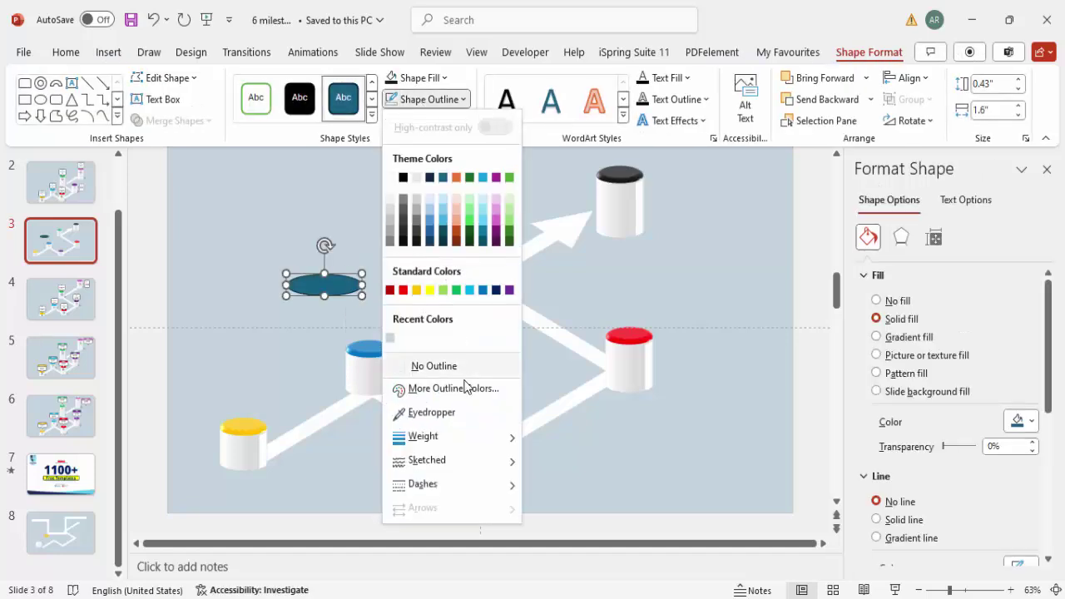
{"action": "left_click", "coordinate": [464, 367]}
{"action": "left_click", "coordinate": [420, 78]}
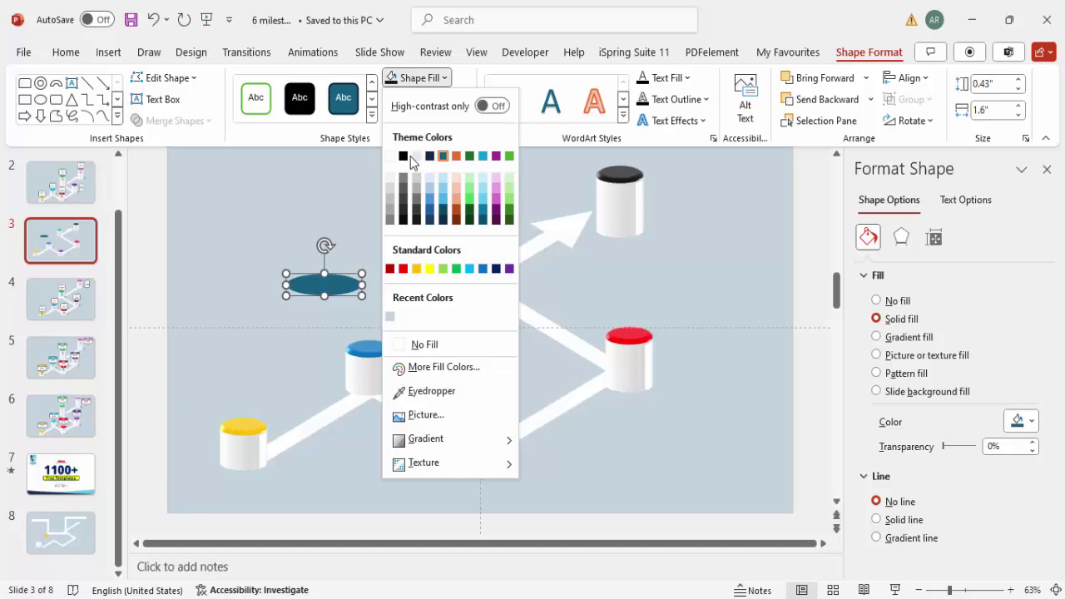
{"action": "left_click", "coordinate": [403, 157]}
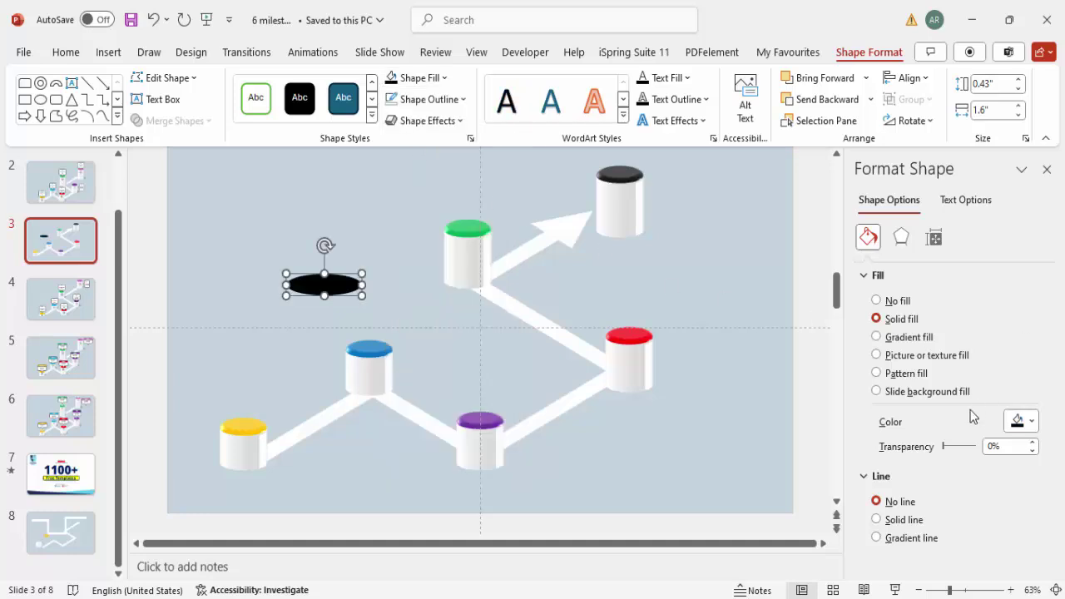
{"action": "left_click_drag", "start_coordinate": [945, 450], "coordinate": [963, 452]}
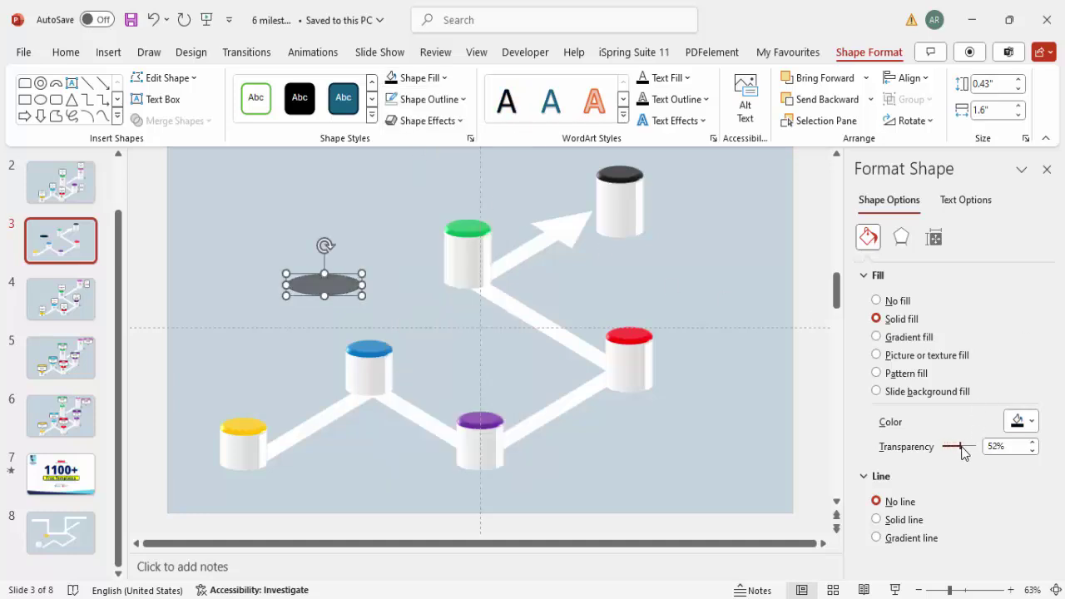
Give the oval 10 pt soft edges, tilt it, and place it under the yellow cylinder.
{"action": "left_click", "coordinate": [903, 239]}
{"action": "left_click", "coordinate": [925, 350]}
{"action": "left_click", "coordinate": [1032, 390]}
{"action": "left_click", "coordinate": [1032, 390]}
{"action": "left_click", "coordinate": [1032, 390]}
{"action": "left_click", "coordinate": [1032, 390]}
{"action": "left_click", "coordinate": [1032, 389]}
{"action": "left_click", "coordinate": [1032, 390]}
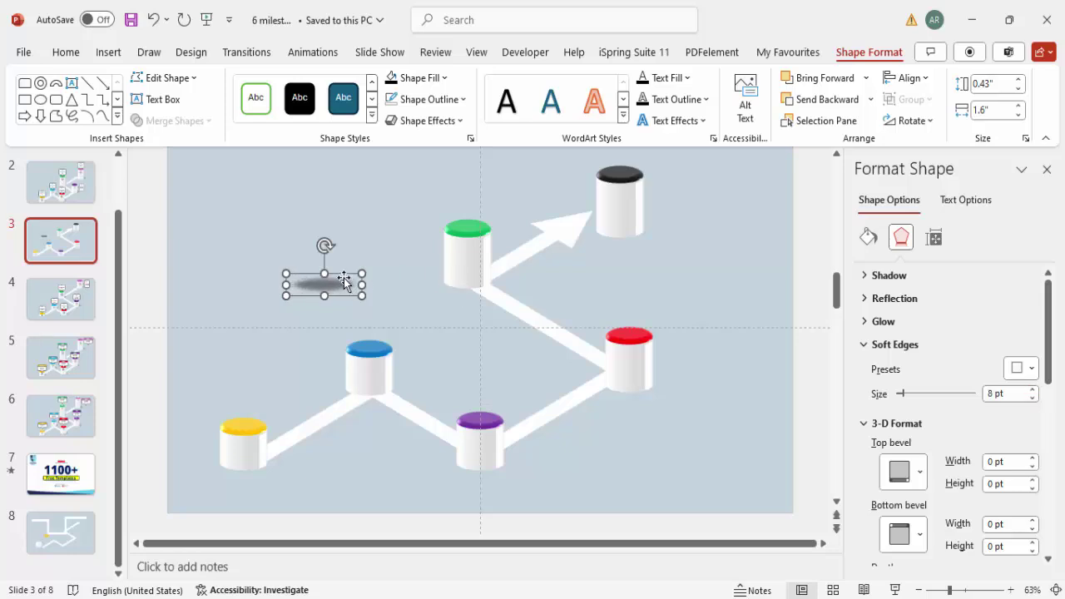
{"action": "left_click_drag", "start_coordinate": [326, 245], "coordinate": [316, 242]}
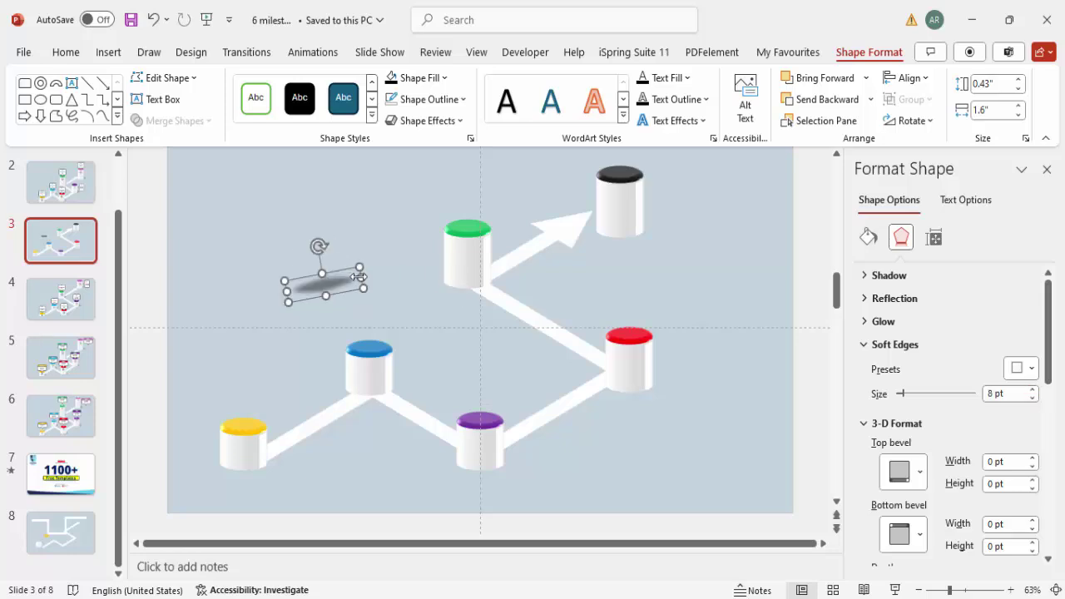
{"action": "left_click_drag", "start_coordinate": [342, 278], "coordinate": [273, 464]}
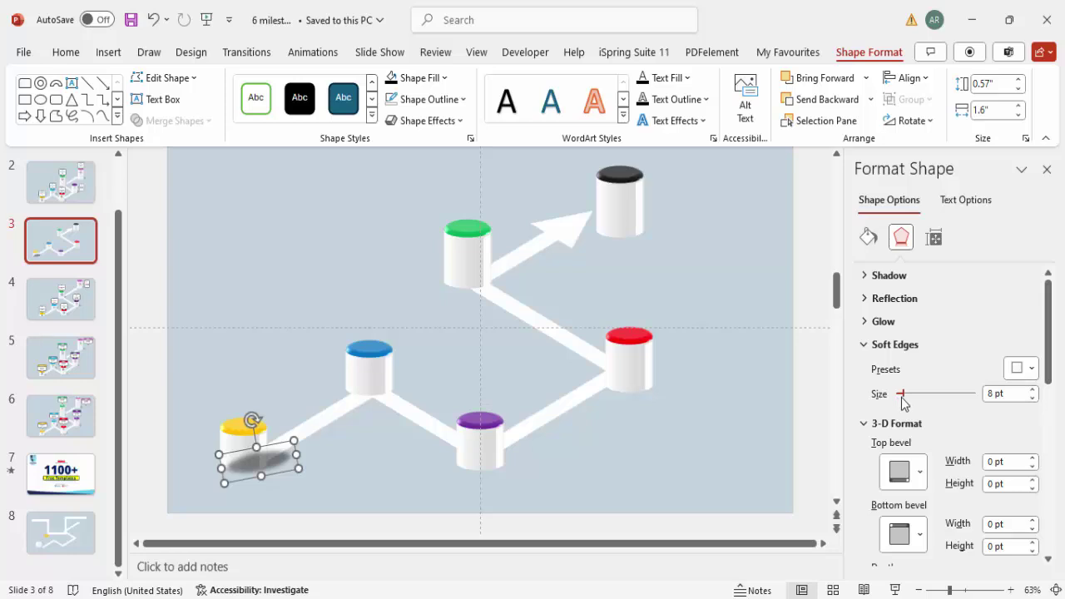
{"action": "left_click", "coordinate": [1032, 390]}
{"action": "left_click", "coordinate": [1032, 389]}
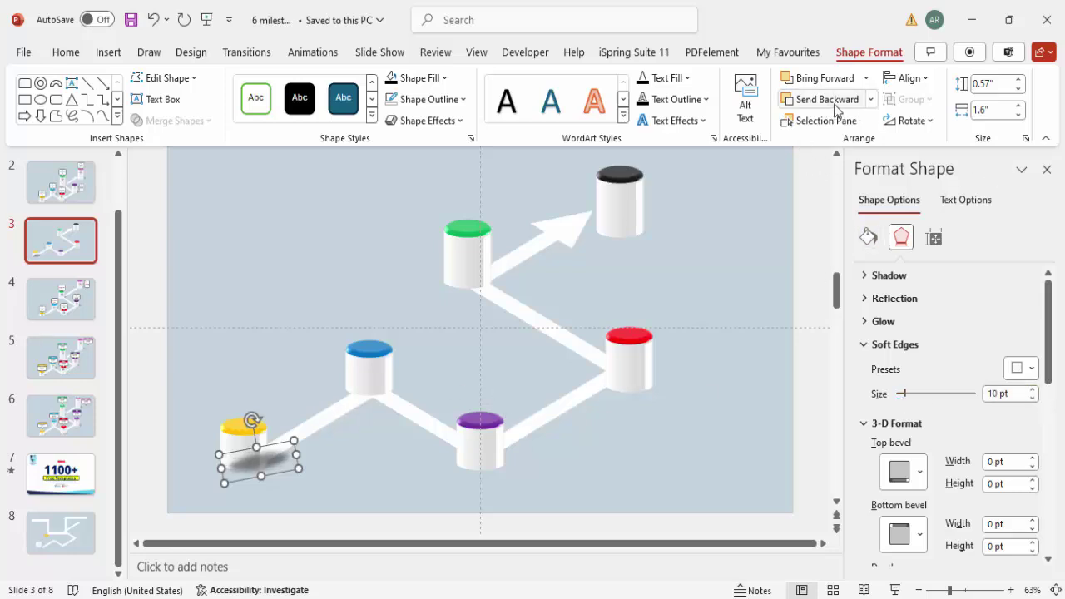
{"action": "left_click", "coordinate": [234, 429]}
{"action": "left_click", "coordinate": [202, 421]}
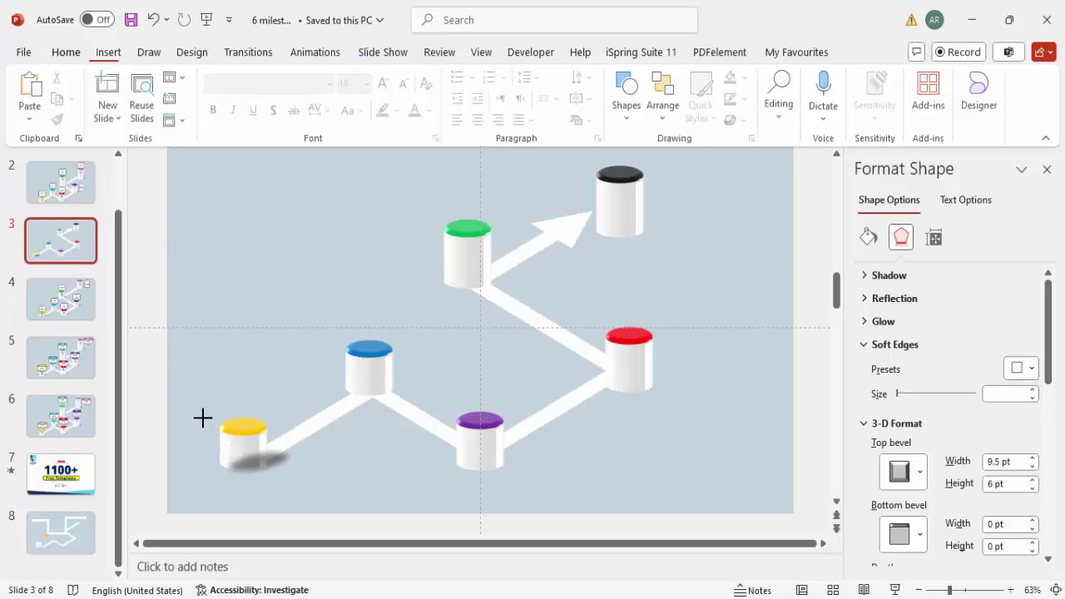
{"action": "left_click", "coordinate": [240, 427]}
{"action": "left_click", "coordinate": [269, 465]}
{"action": "left_click_drag", "start_coordinate": [270, 464], "coordinate": [325, 487]}
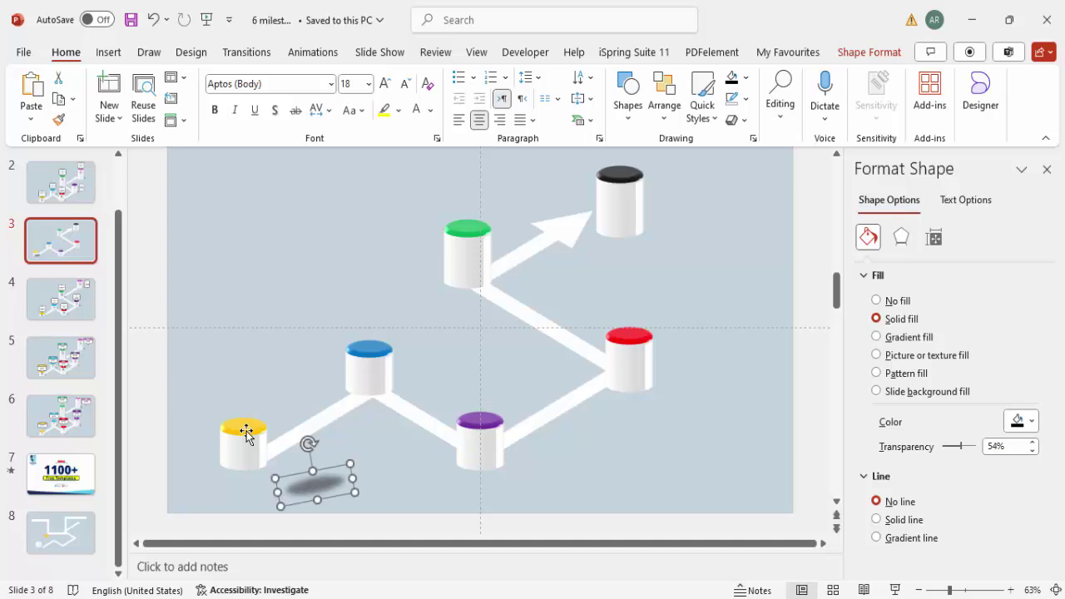
{"action": "left_click_drag", "start_coordinate": [200, 388], "coordinate": [291, 492]}
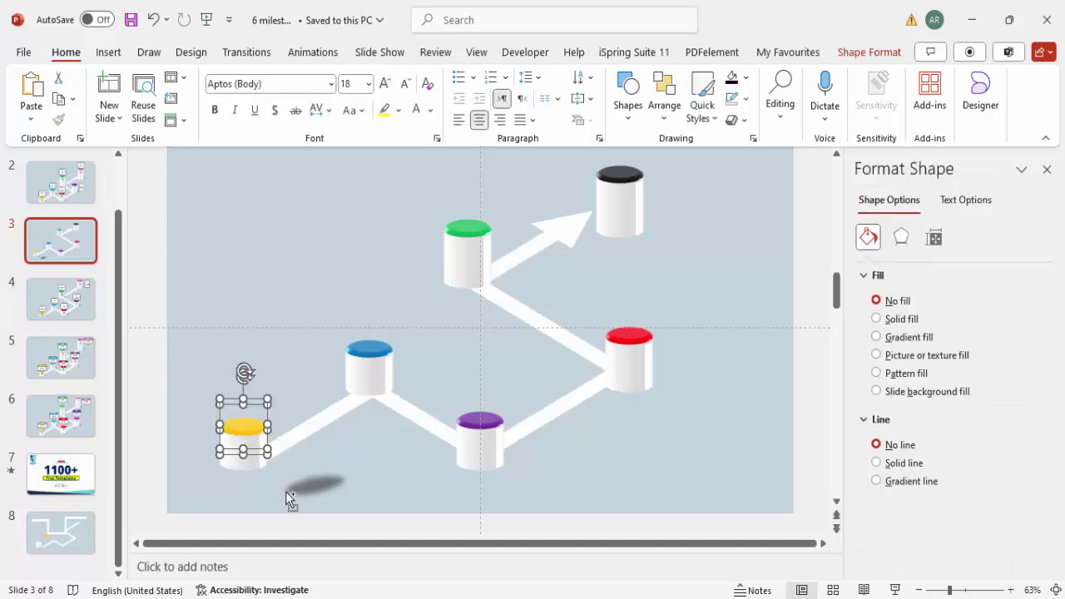
{"action": "left_click_drag", "start_coordinate": [315, 308], "coordinate": [429, 445]}
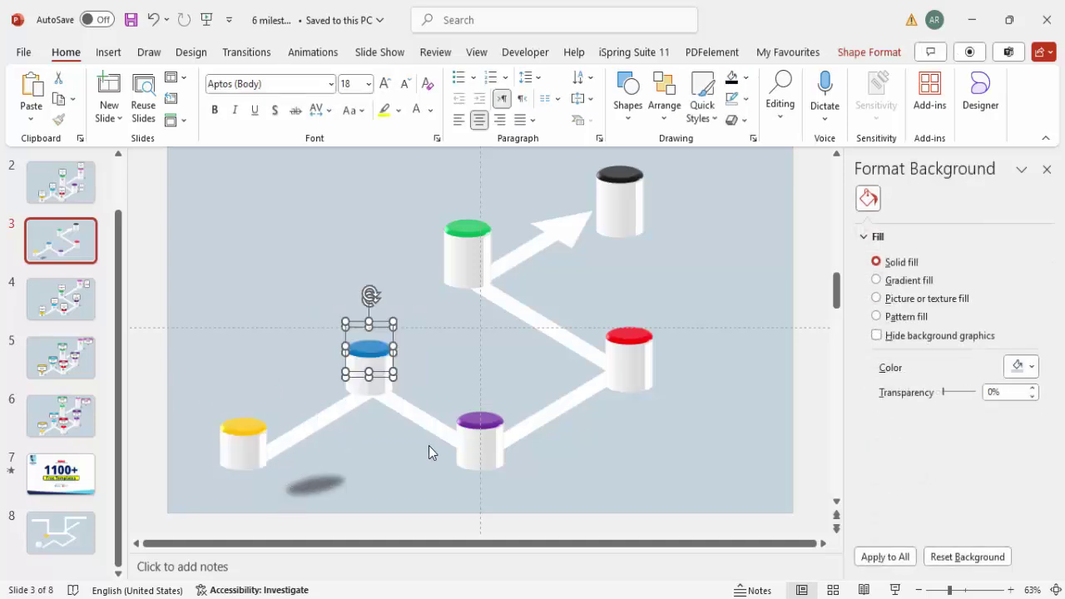
{"action": "left_click", "coordinate": [516, 379]}
{"action": "left_click_drag", "start_coordinate": [418, 517], "coordinate": [524, 378]}
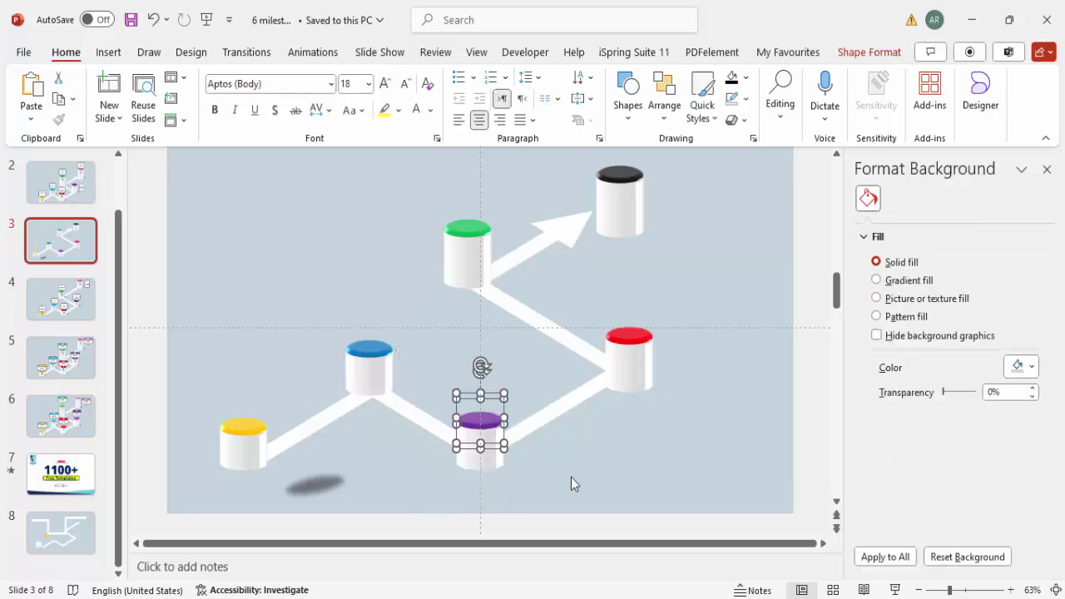
{"action": "left_click", "coordinate": [666, 345]}
{"action": "left_click_drag", "start_coordinate": [682, 301], "coordinate": [571, 428]}
{"action": "left_click_drag", "start_coordinate": [417, 189], "coordinate": [534, 337]}
{"action": "left_click_drag", "start_coordinate": [659, 157], "coordinate": [542, 280]}
{"action": "left_click_drag", "start_coordinate": [694, 281], "coordinate": [551, 137]}
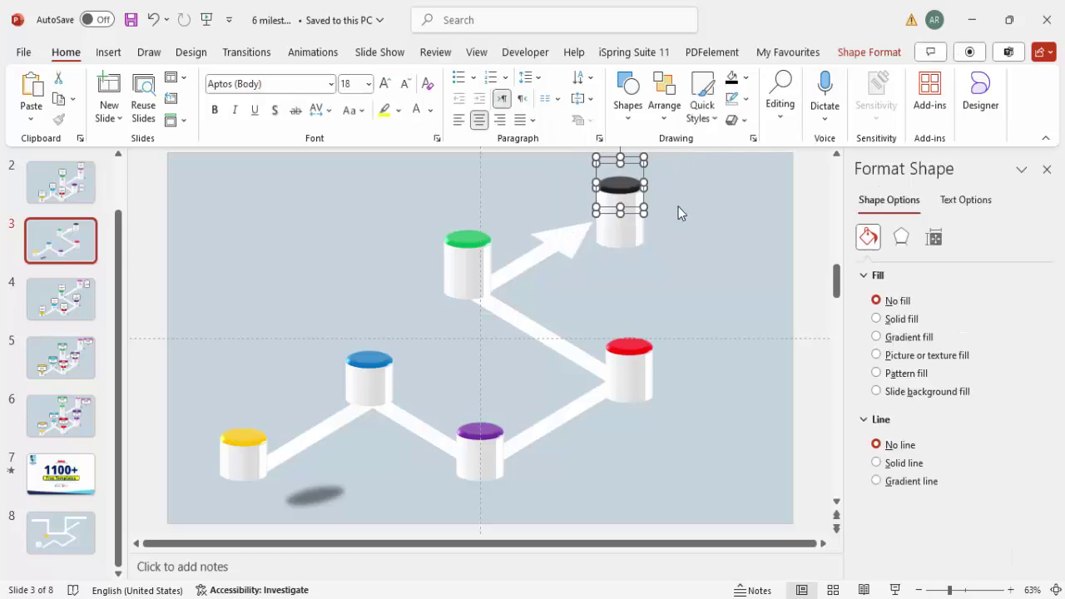
{"action": "left_click", "coordinate": [320, 498]}
{"action": "left_click_drag", "start_coordinate": [324, 497], "coordinate": [268, 473]}
{"action": "left_click", "coordinate": [896, 52]}
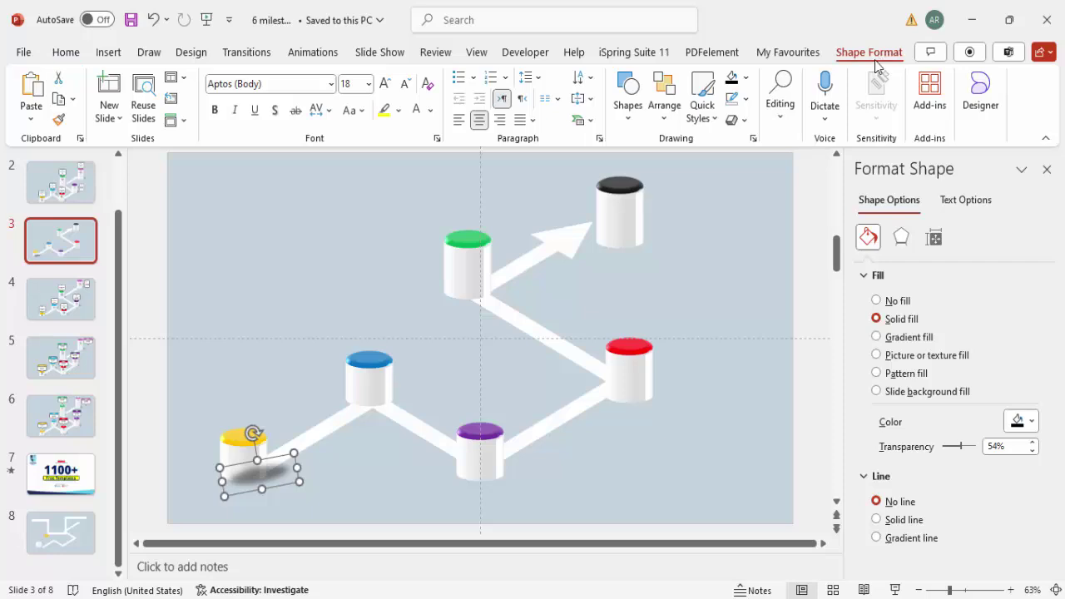
Bring the yellow cylinder in front of its shadow and move a shadow oval under the blue cylinder.
{"action": "left_click", "coordinate": [241, 440]}
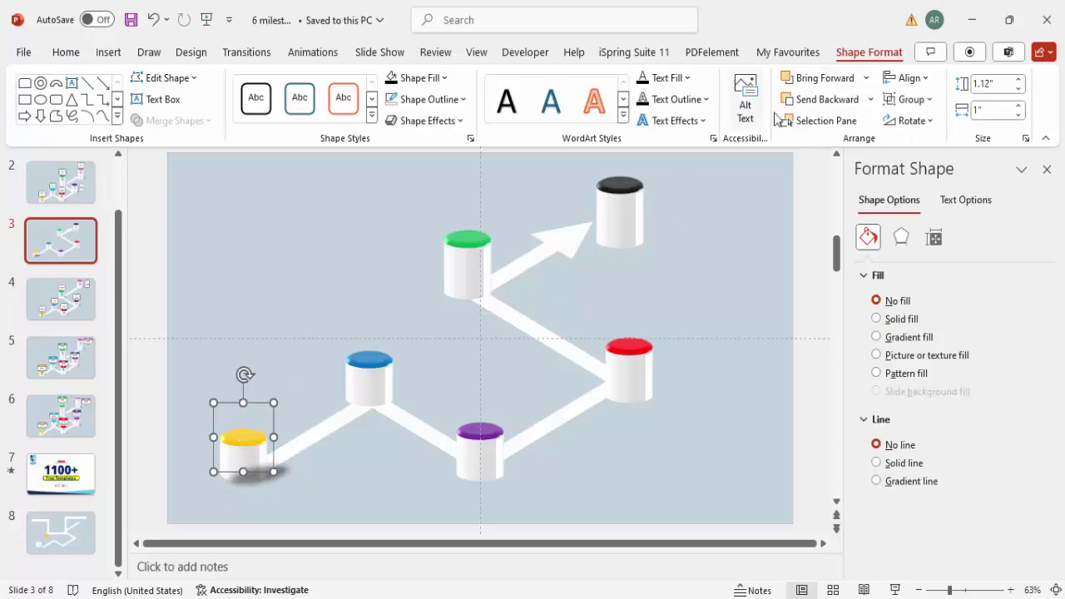
{"action": "left_click", "coordinate": [865, 77]}
{"action": "left_click", "coordinate": [819, 135]}
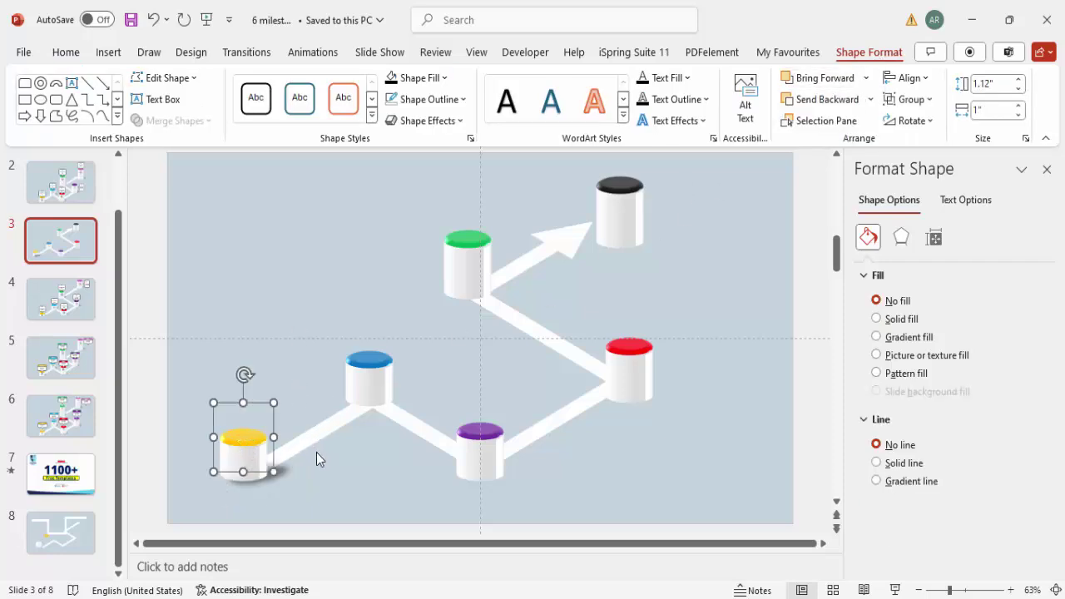
{"action": "left_click", "coordinate": [291, 466]}
{"action": "left_click_drag", "start_coordinate": [285, 457], "coordinate": [285, 452]}
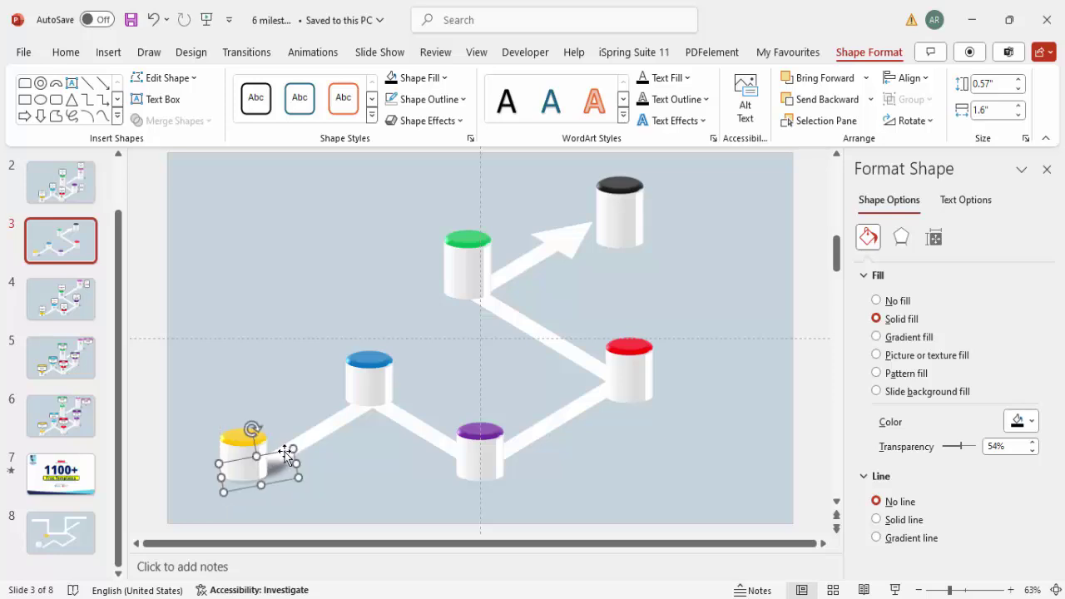
{"action": "key", "text": "Right"}
{"action": "key", "text": "Right"}
{"action": "key", "text": "Down"}
{"action": "key", "text": "Down"}
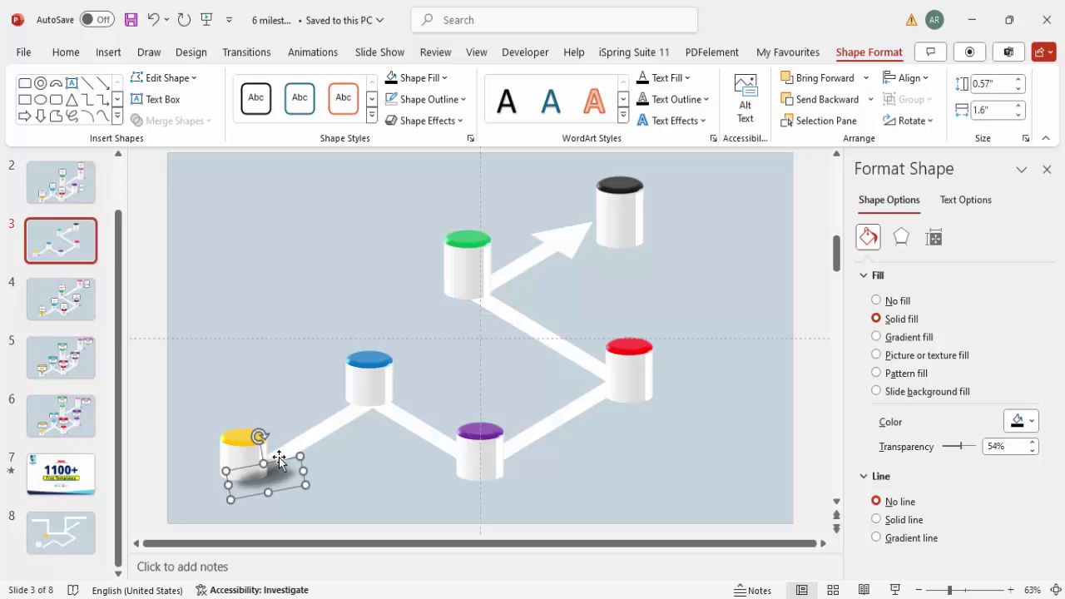
{"action": "left_click_drag", "start_coordinate": [293, 458], "coordinate": [409, 380]}
Duplicate the shadow with Ctrl+D beneath the purple, red, green and black cylinders.
{"action": "key", "text": "ctrl+d"}
{"action": "left_click_drag", "start_coordinate": [521, 317], "coordinate": [509, 457]}
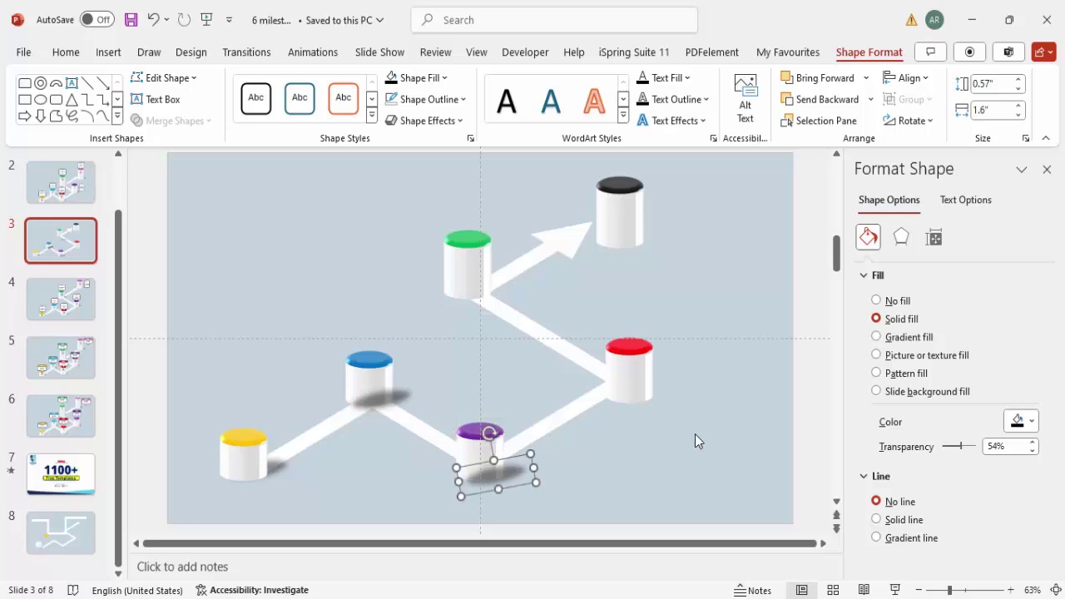
{"action": "key", "text": "ctrl+d"}
{"action": "left_click_drag", "start_coordinate": [631, 495], "coordinate": [662, 331]}
{"action": "key", "text": "ctrl+d"}
{"action": "left_click_drag", "start_coordinate": [796, 281], "coordinate": [448, 282]}
{"action": "key", "text": "ctrl+d"}
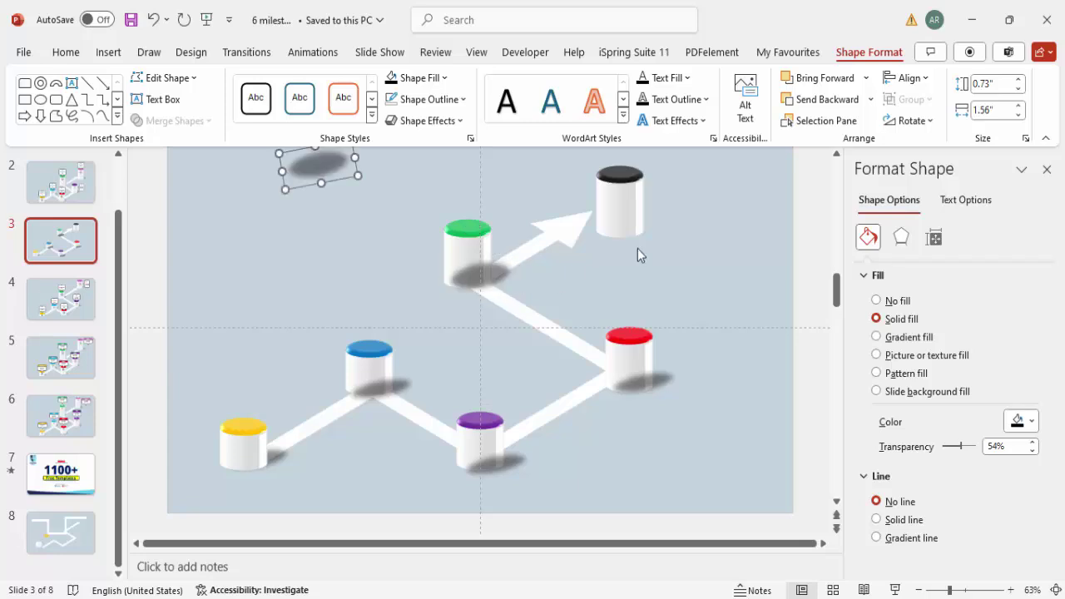
{"action": "left_click_drag", "start_coordinate": [341, 174], "coordinate": [632, 229]}
Select the black, green, red, purple and blue cylinders and bring them to front.
{"action": "left_click", "coordinate": [606, 173]}
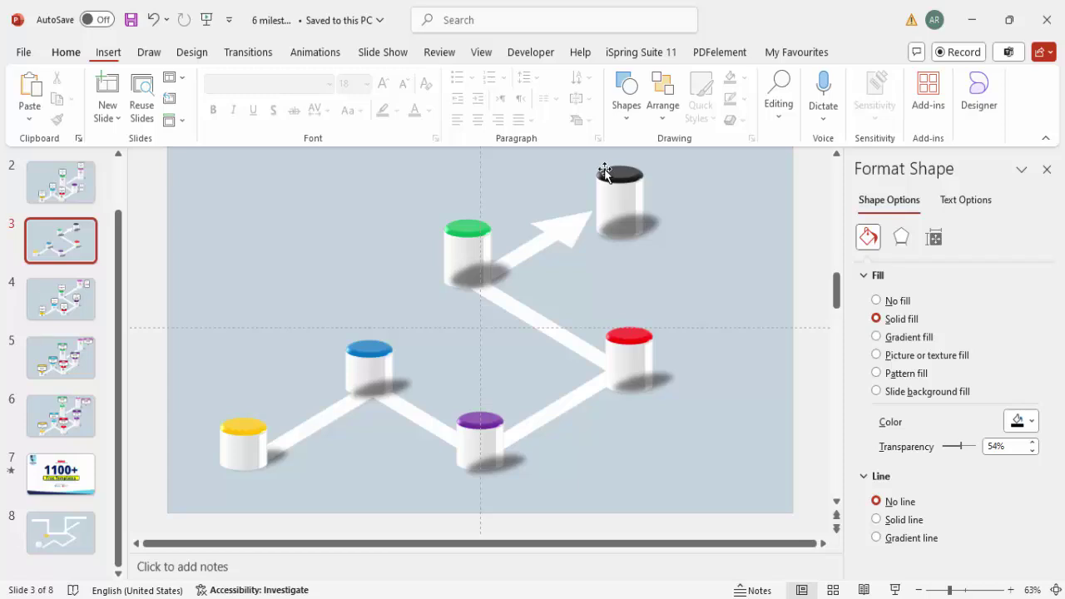
{"action": "left_click", "coordinate": [473, 230], "text": "shift"}
{"action": "left_click", "coordinate": [626, 337], "text": "shift"}
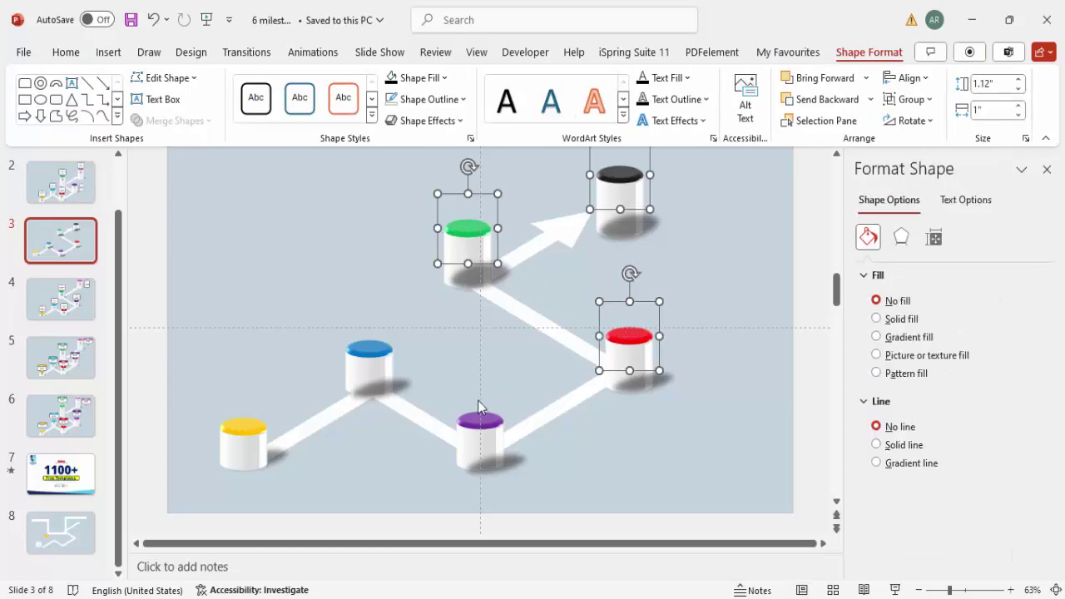
{"action": "left_click", "coordinate": [481, 404], "text": "shift"}
{"action": "left_click", "coordinate": [370, 348], "text": "shift"}
{"action": "left_click", "coordinate": [866, 79]}
{"action": "left_click", "coordinate": [824, 120]}
{"action": "left_click", "coordinate": [712, 335]}
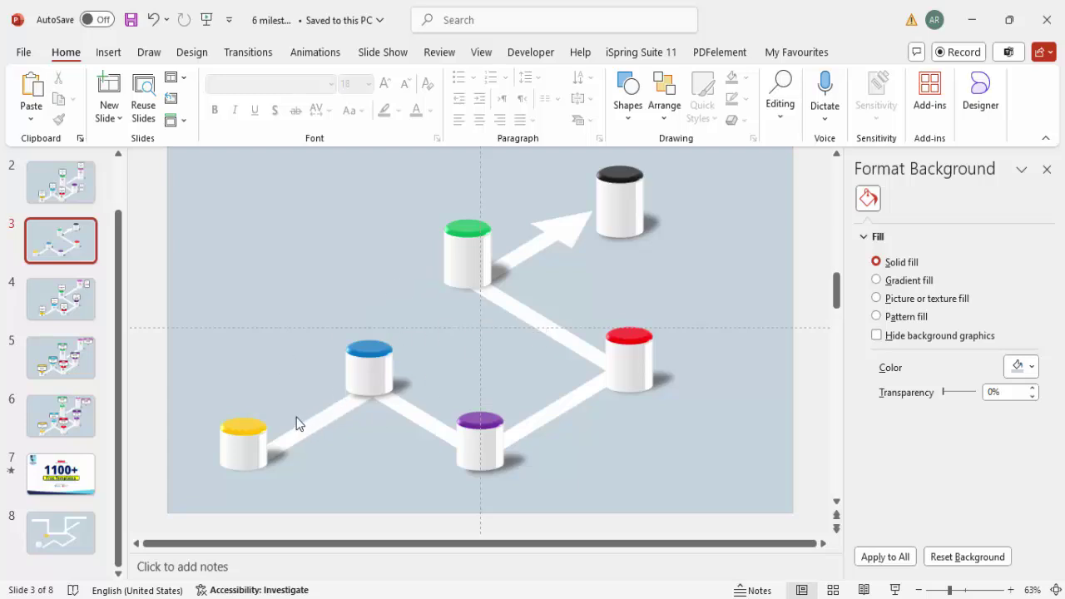
Open the stock icon library and pick the aperture and apple icons.
{"action": "left_click", "coordinate": [107, 52]}
{"action": "left_click", "coordinate": [384, 95]}
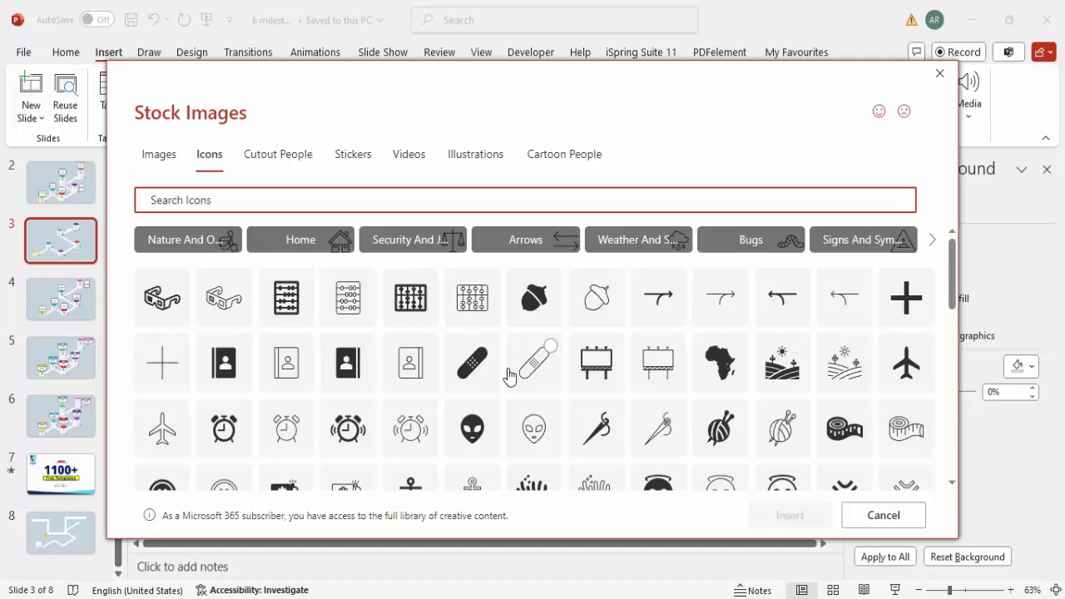
{"action": "scroll", "coordinate": [385, 383], "scroll_direction": "down", "scroll_amount": 1}
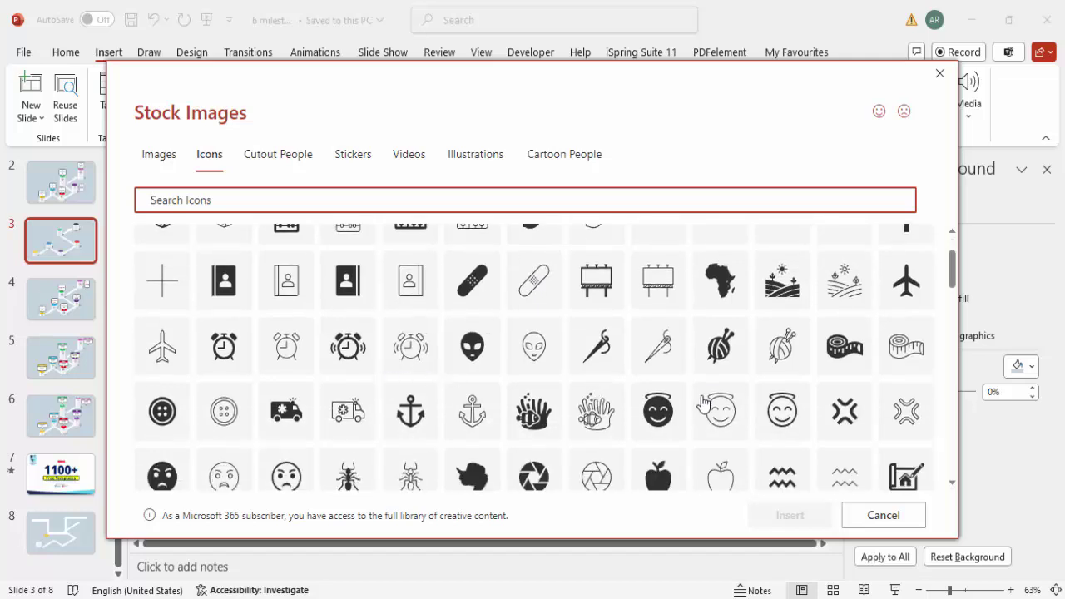
{"action": "scroll", "coordinate": [566, 374], "scroll_direction": "down", "scroll_amount": 2}
{"action": "left_click", "coordinate": [537, 320]}
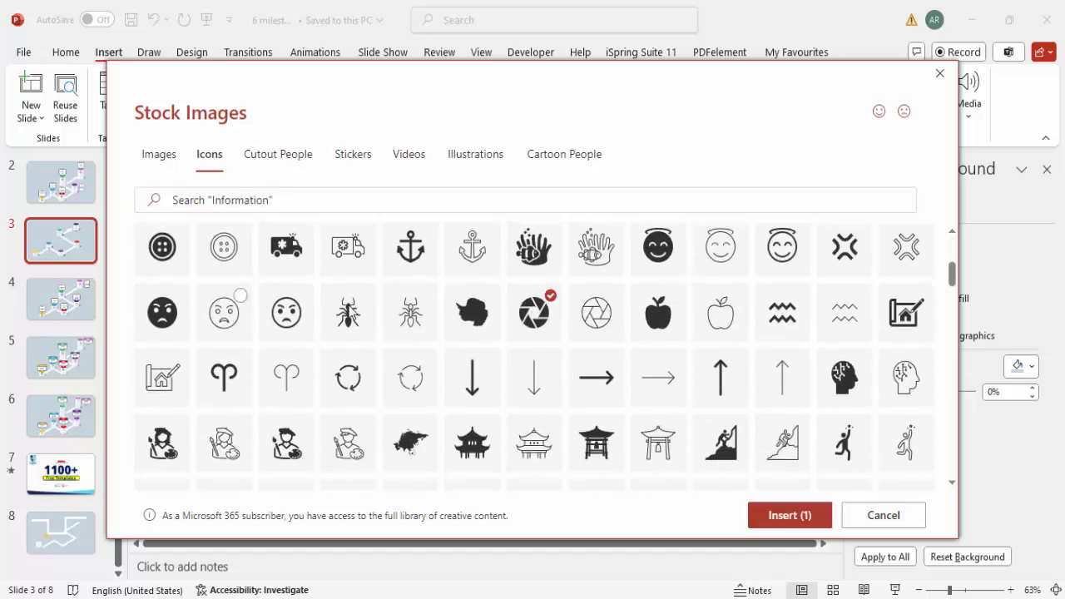
{"action": "left_click", "coordinate": [667, 332]}
Pick the brain-head, bank, balloons and bar-chart icons.
{"action": "scroll", "coordinate": [749, 349], "scroll_direction": "down", "scroll_amount": 1}
{"action": "left_click", "coordinate": [846, 298]}
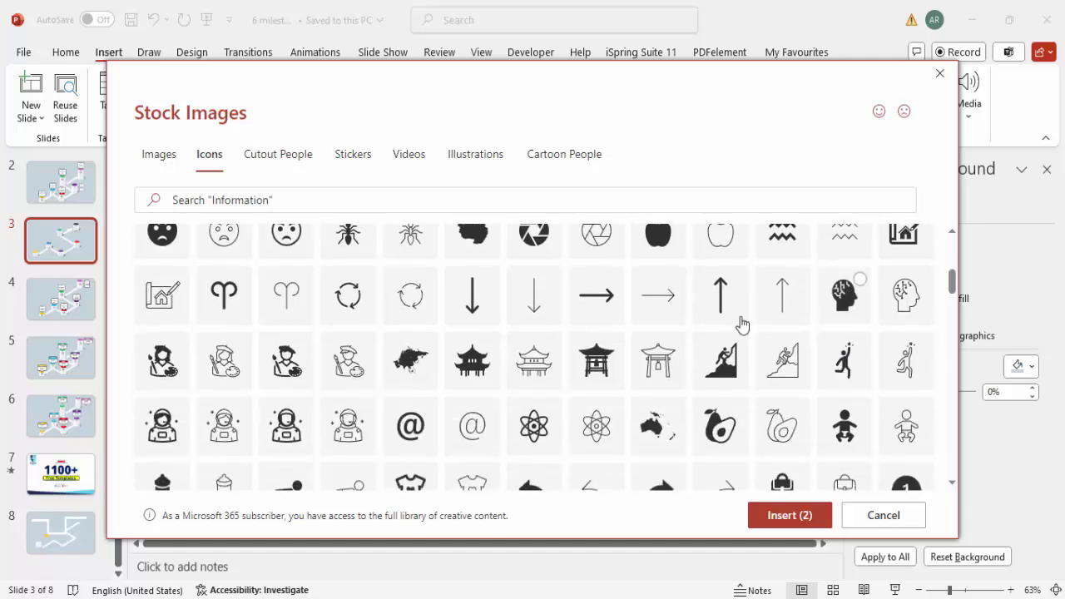
{"action": "scroll", "coordinate": [435, 380], "scroll_direction": "down", "scroll_amount": 3}
{"action": "scroll", "coordinate": [500, 391], "scroll_direction": "down", "scroll_amount": 3}
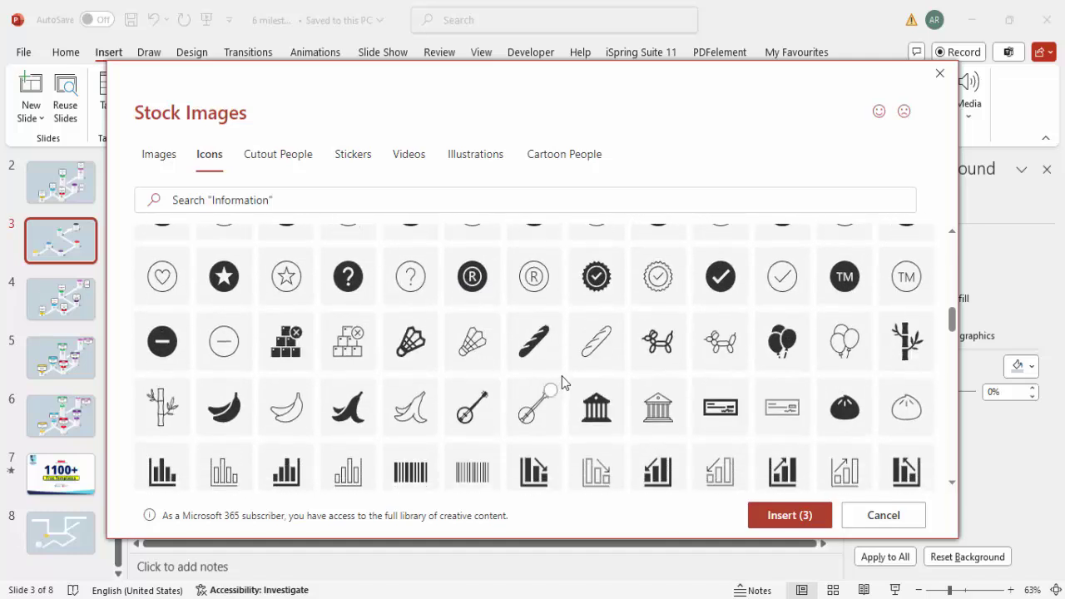
{"action": "left_click", "coordinate": [608, 405]}
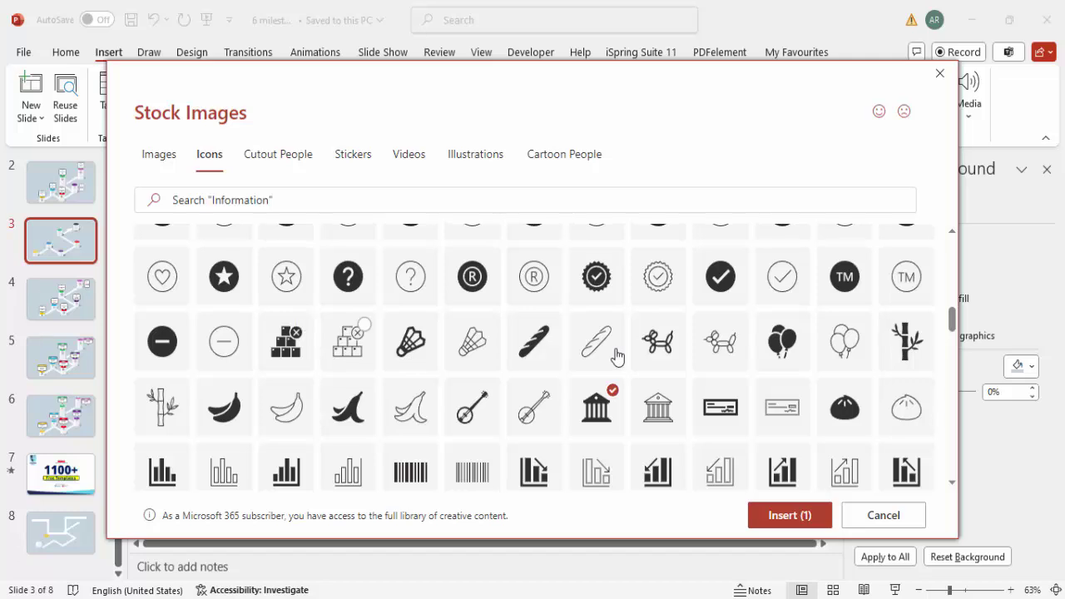
{"action": "left_click", "coordinate": [773, 353]}
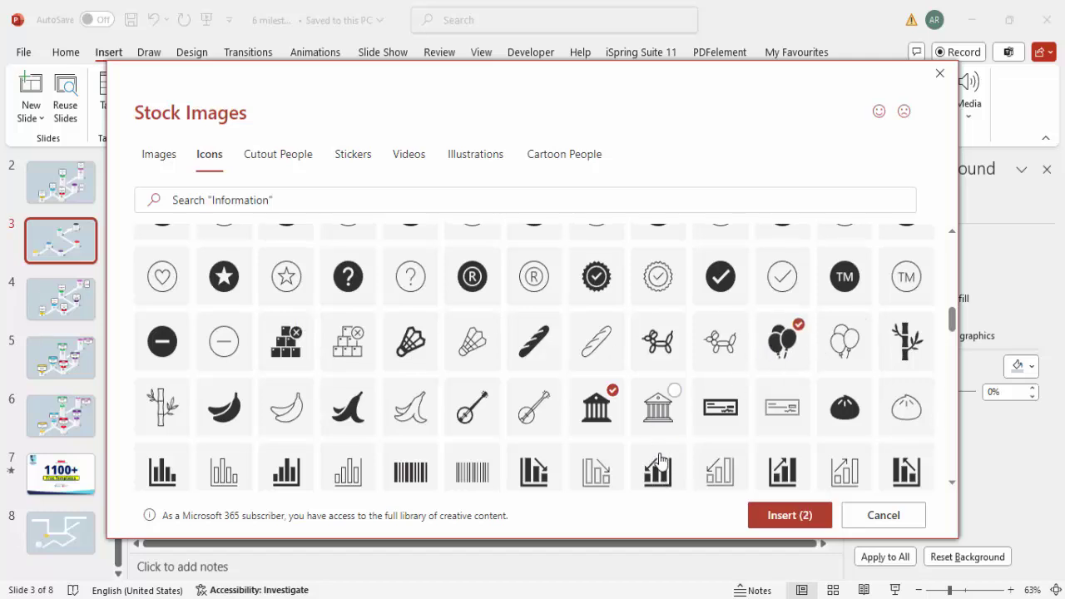
{"action": "left_click", "coordinate": [774, 470]}
Reselect the aperture and apple icons and insert the chosen icons onto the slide.
{"action": "scroll", "coordinate": [466, 357], "scroll_direction": "up", "scroll_amount": 5}
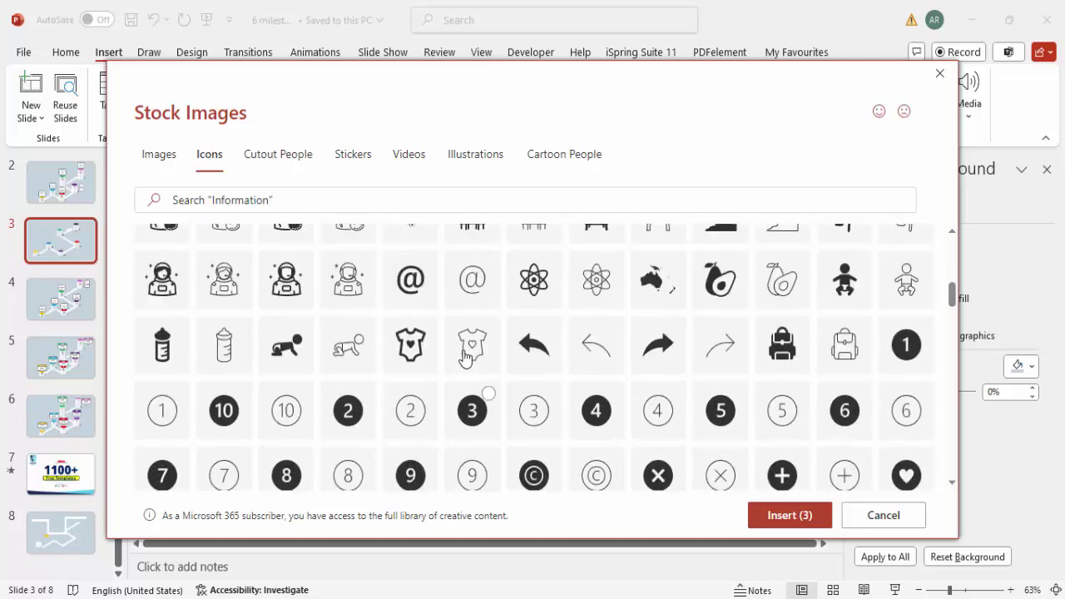
{"action": "scroll", "coordinate": [466, 333], "scroll_direction": "up", "scroll_amount": 2}
{"action": "left_click", "coordinate": [537, 317]}
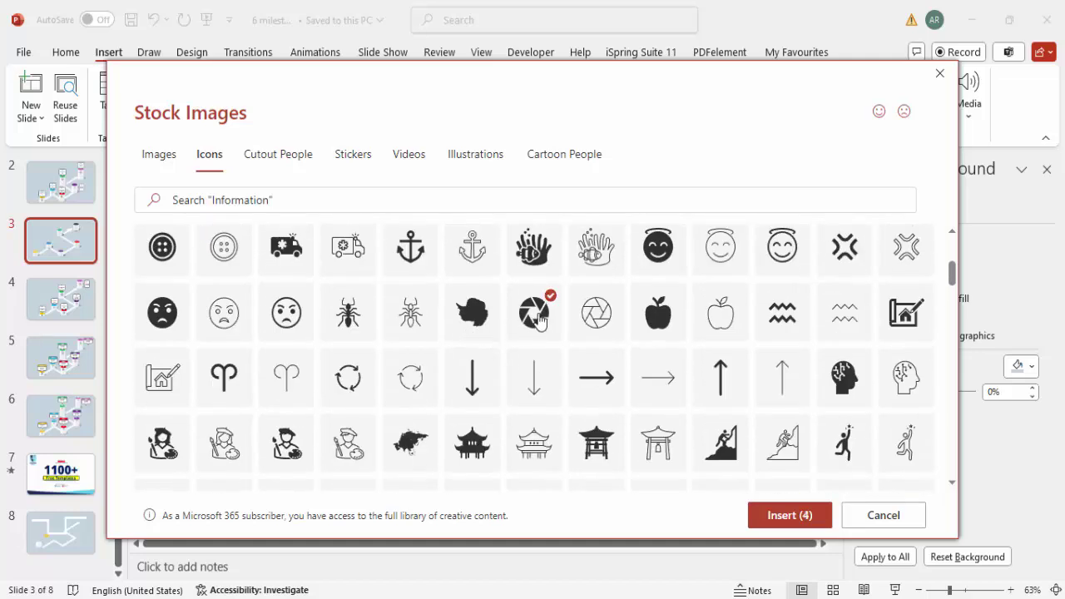
{"action": "left_click", "coordinate": [654, 316]}
{"action": "left_click", "coordinate": [799, 515]}
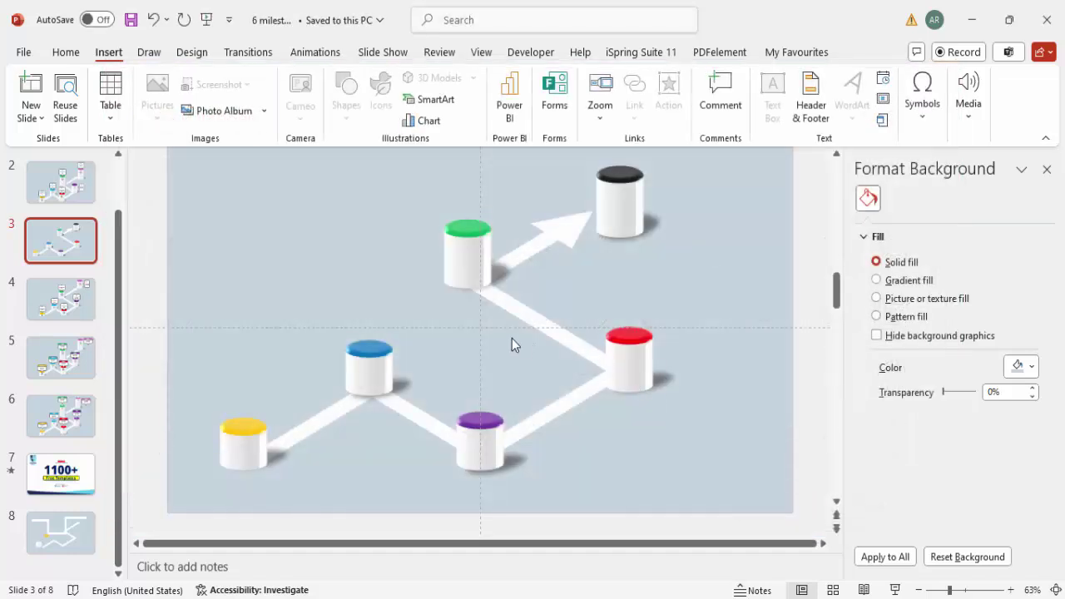
Move the icons beside the black cylinder, set their height to 0.5 inch and colour them grey.
{"action": "left_click_drag", "start_coordinate": [494, 333], "coordinate": [697, 270]}
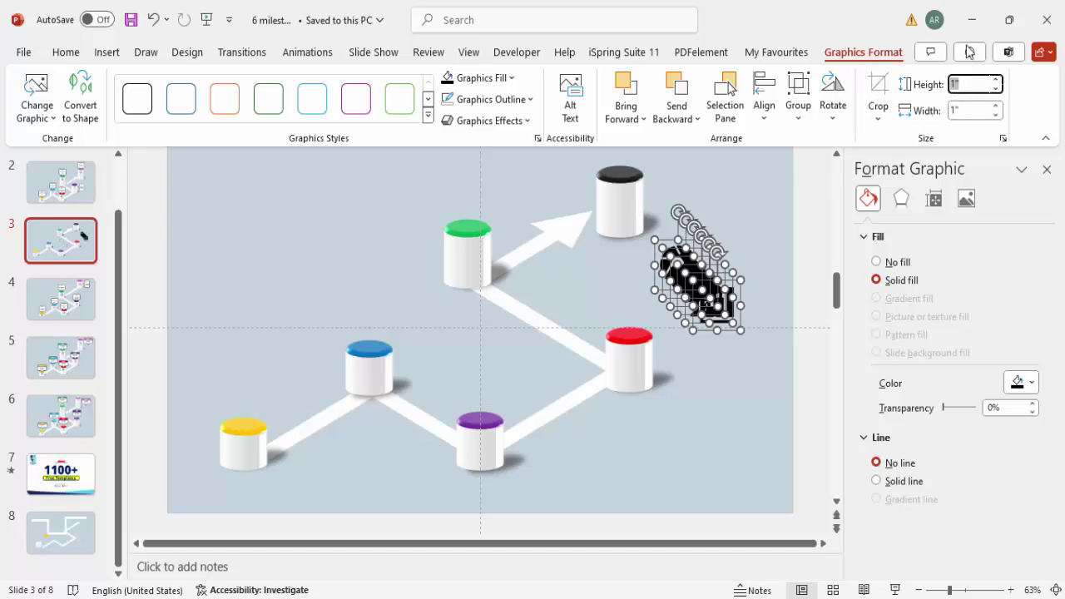
{"action": "type", "text": "0.5"}
{"action": "key", "text": "Return"}
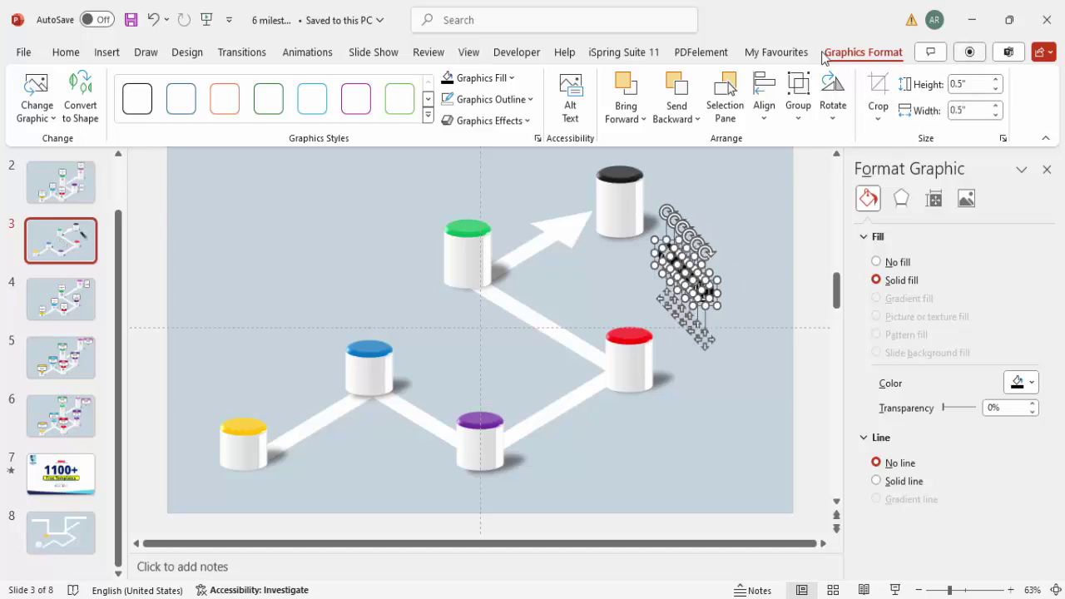
{"action": "left_click", "coordinate": [502, 78]}
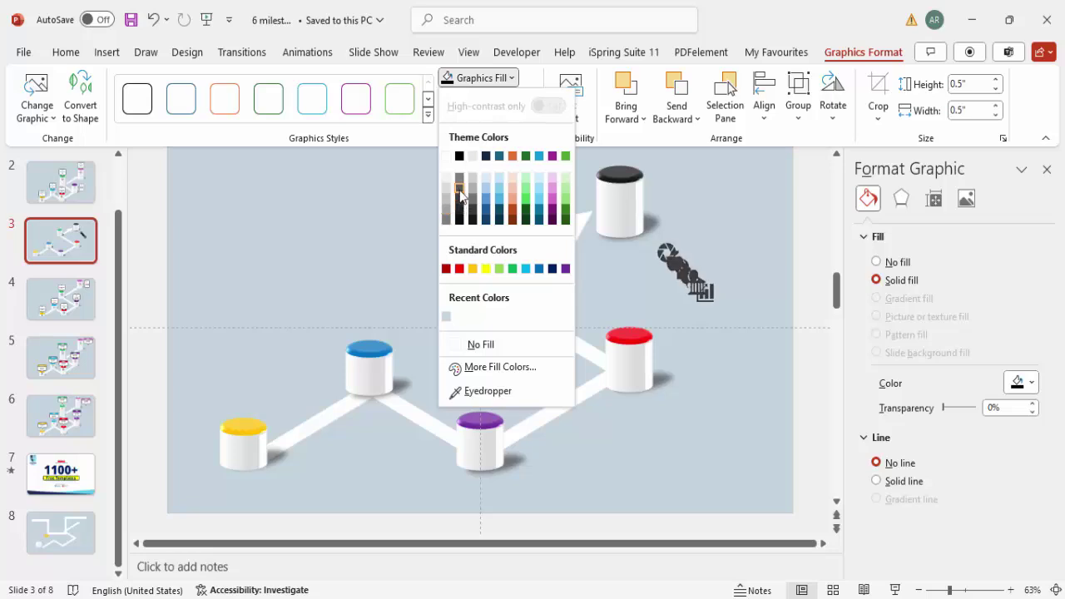
{"action": "left_click", "coordinate": [459, 190]}
Place bank, bar chart, balloons, brain, apple, aperture icons on black, green, red, blue, purple, yellow cylinders.
{"action": "left_click", "coordinate": [690, 283]}
{"action": "left_click_drag", "start_coordinate": [654, 269], "coordinate": [626, 202]}
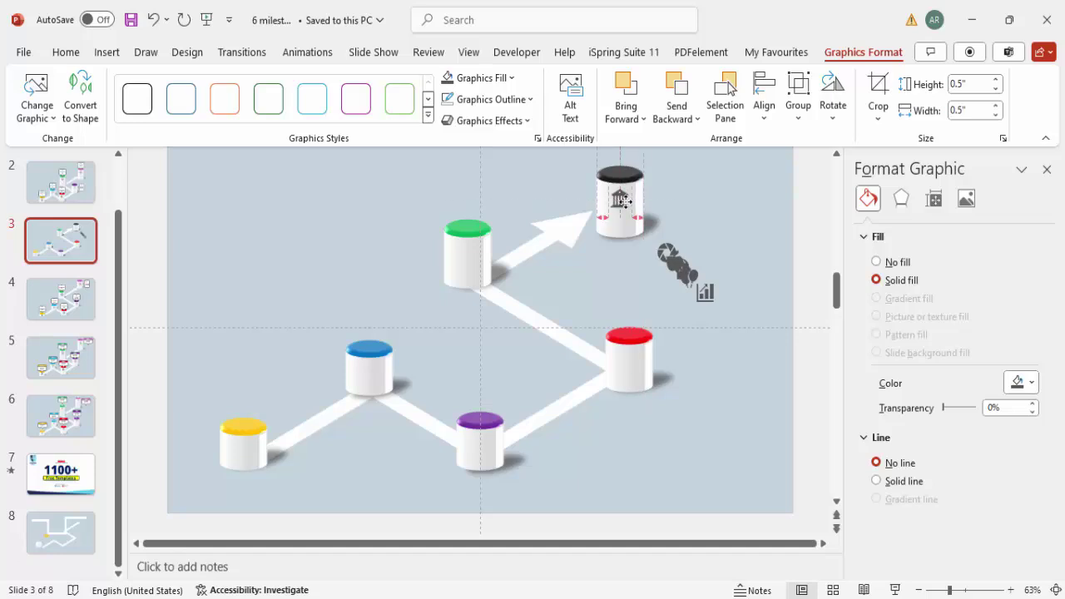
{"action": "left_click_drag", "start_coordinate": [706, 293], "coordinate": [469, 254]}
{"action": "left_click_drag", "start_coordinate": [689, 275], "coordinate": [633, 358]}
{"action": "left_click_drag", "start_coordinate": [689, 272], "coordinate": [369, 373]}
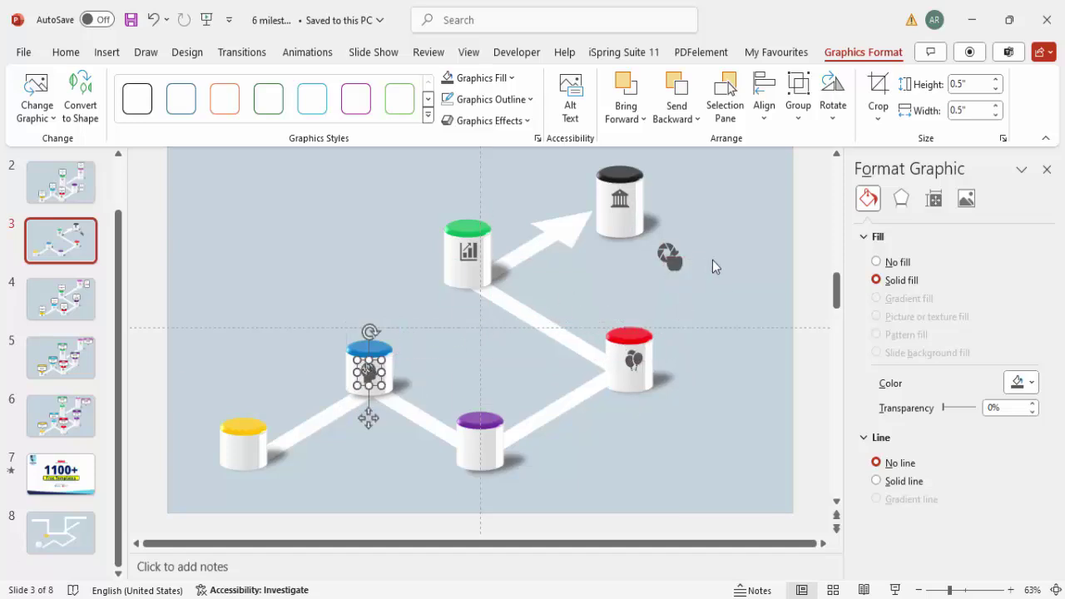
{"action": "left_click_drag", "start_coordinate": [675, 258], "coordinate": [480, 442]}
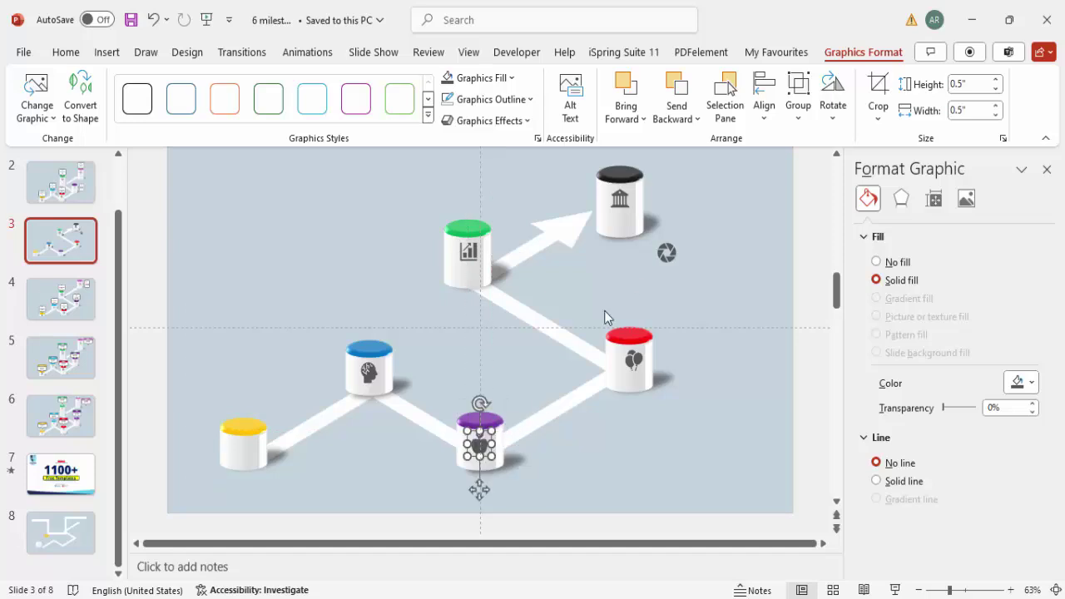
{"action": "left_click_drag", "start_coordinate": [674, 247], "coordinate": [243, 452]}
Marquee-select the yellow, blue and purple cylinders each with their shadow and icon.
{"action": "left_click", "coordinate": [288, 364]}
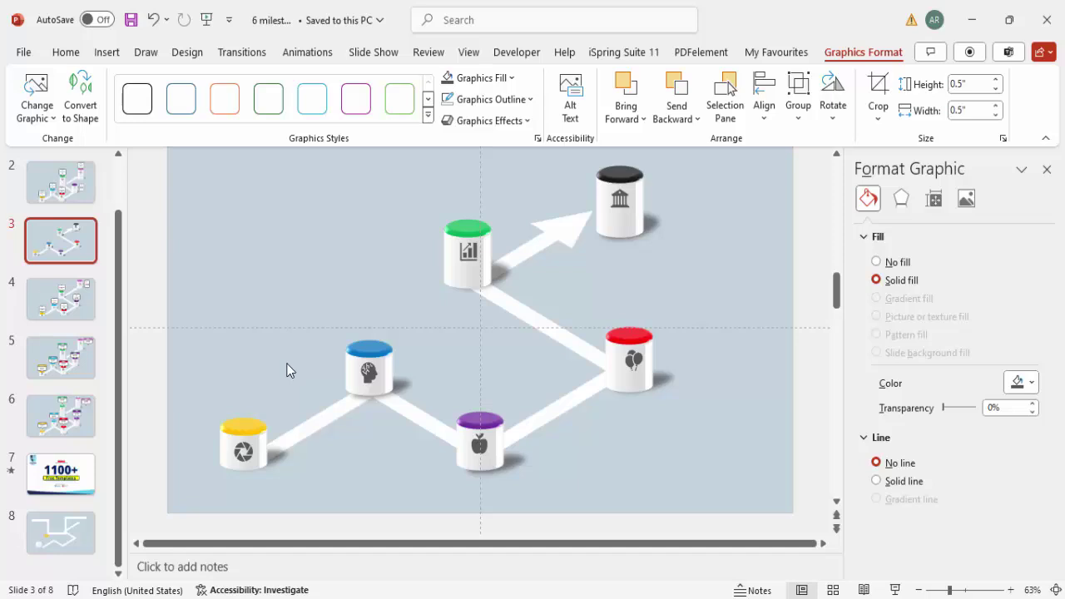
{"action": "left_click_drag", "start_coordinate": [314, 347], "coordinate": [156, 538]}
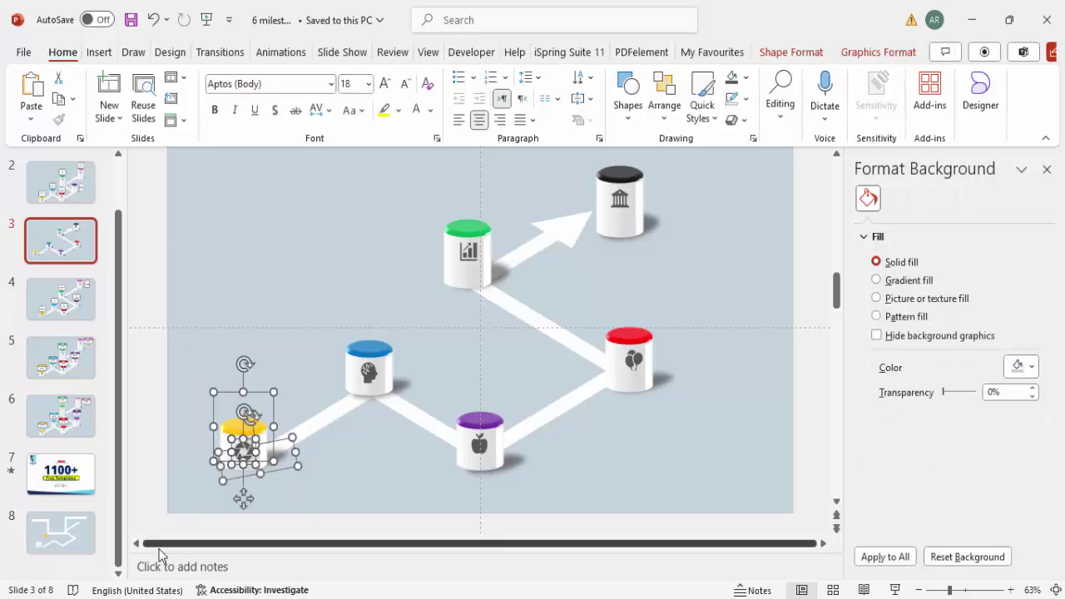
{"action": "left_click_drag", "start_coordinate": [290, 283], "coordinate": [449, 455]}
{"action": "left_click_drag", "start_coordinate": [574, 505], "coordinate": [408, 373]}
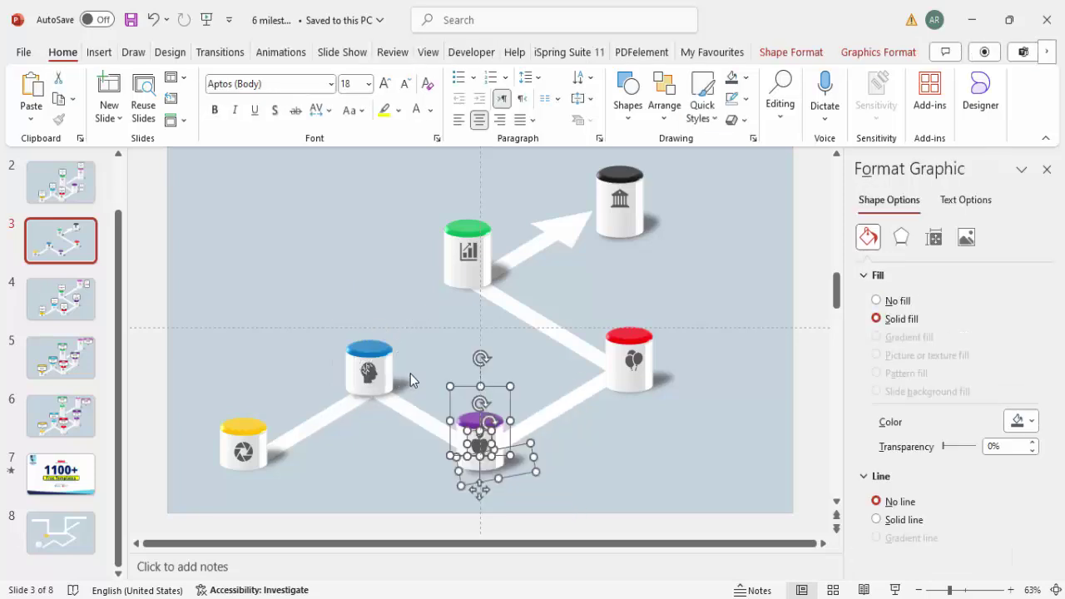